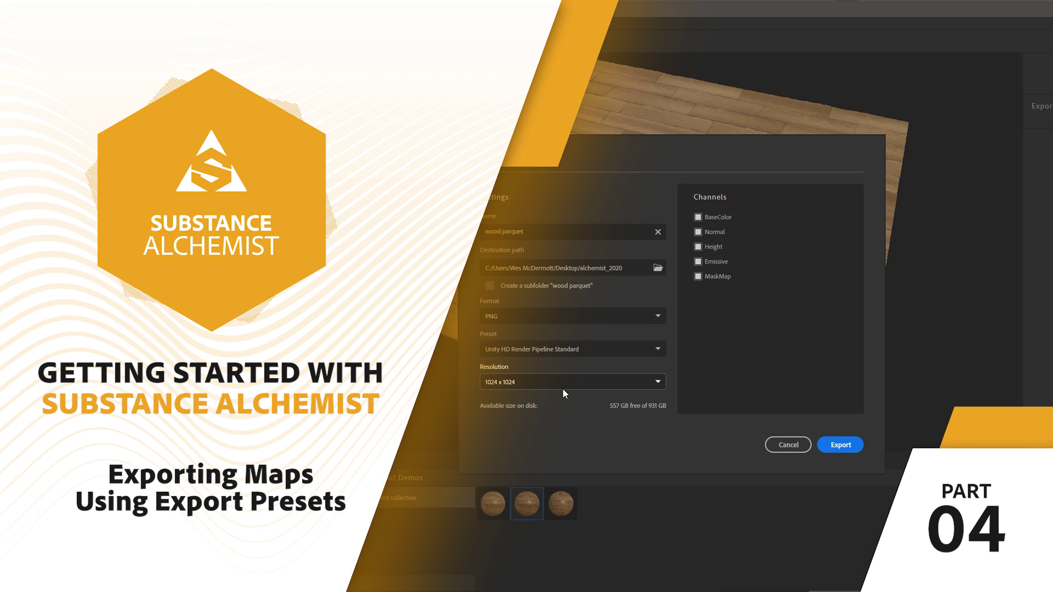
- Export the wood parquet maps at 2048 x 2048 resolution
{"action": "left_click", "coordinate": [562, 389]}
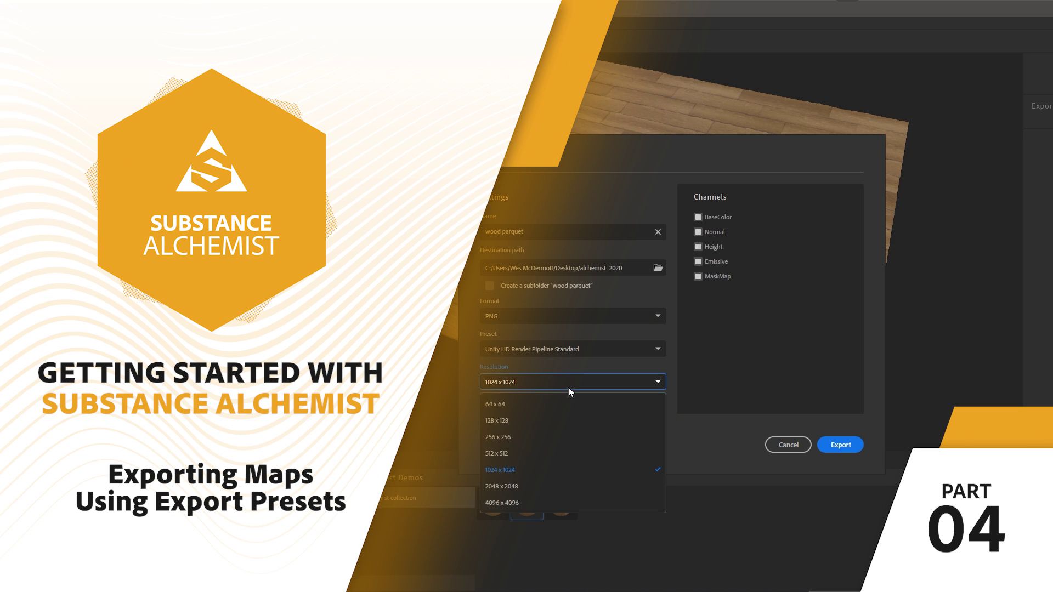
{"action": "left_click", "coordinate": [539, 488]}
{"action": "left_click", "coordinate": [840, 445]}
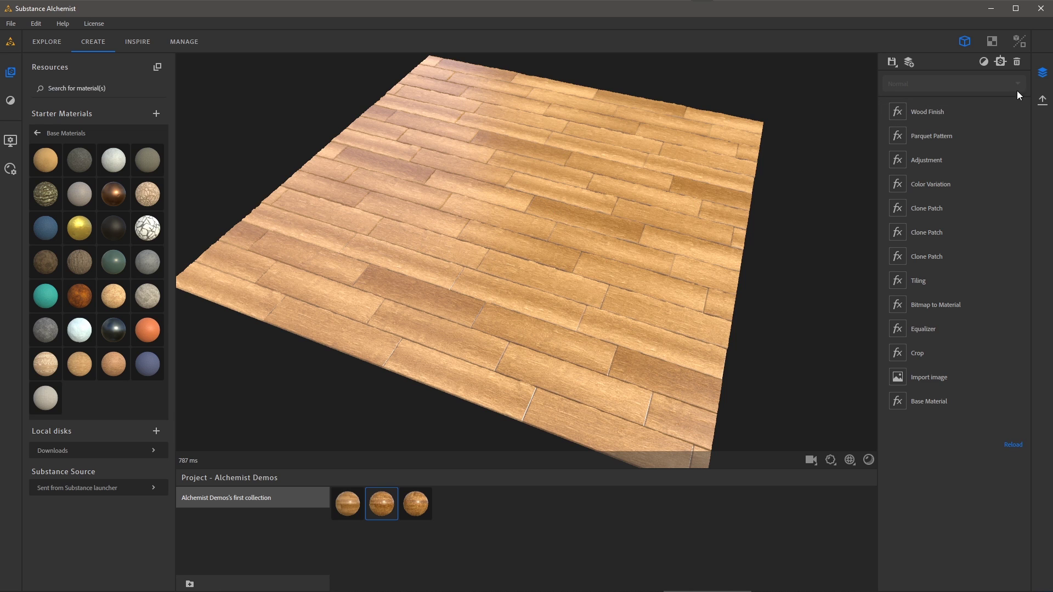
- Bring up the Export current view settings for wood_parquet_english from the export panel
{"action": "left_click", "coordinate": [1042, 102]}
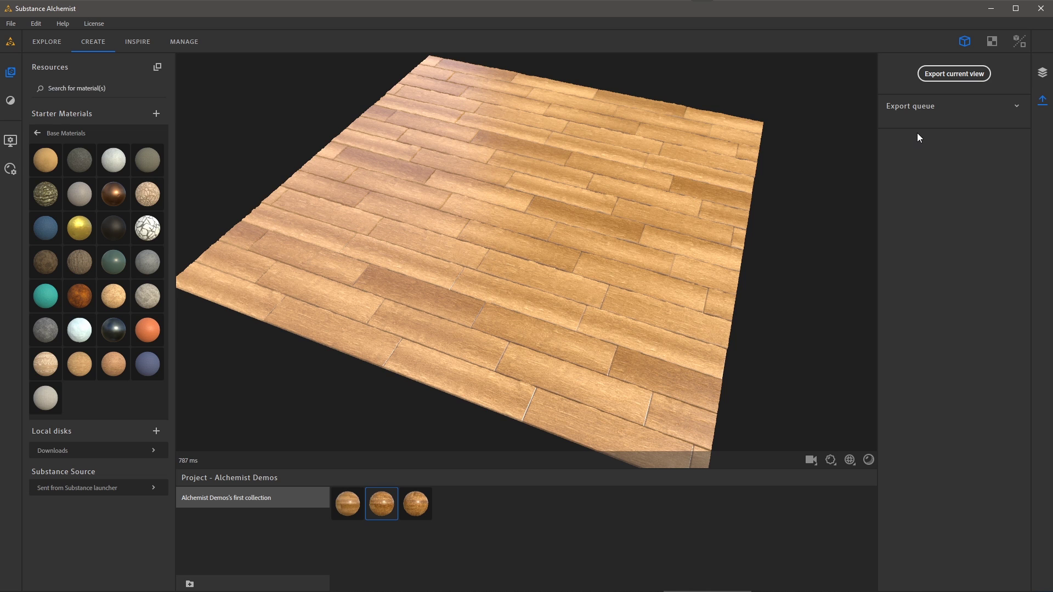
{"action": "left_click", "coordinate": [939, 77]}
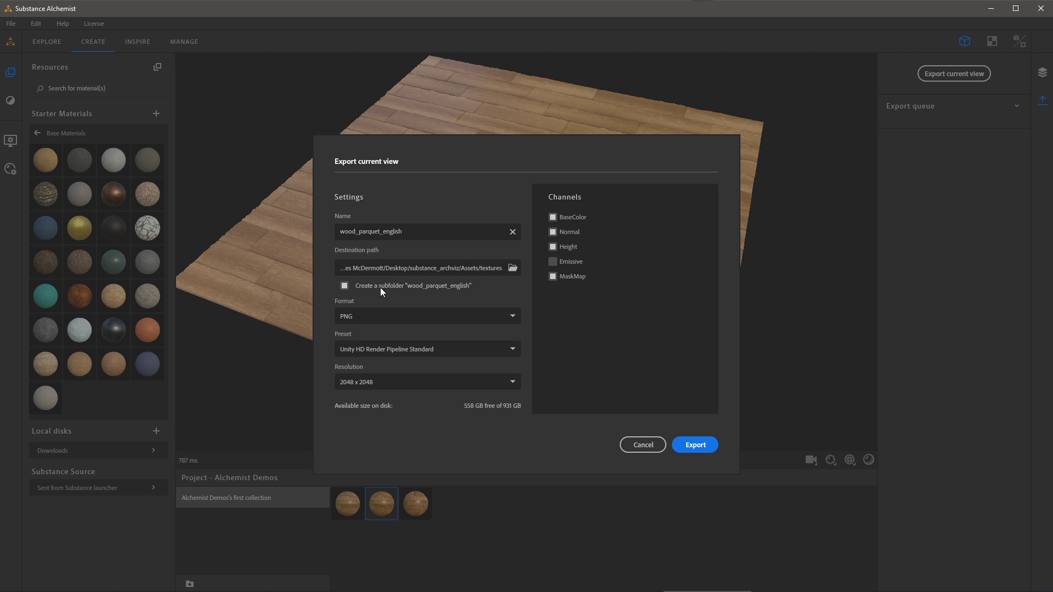
- Turn off Create a subfolder and switch the export format to Substance archive (.sbsar)
{"action": "left_click", "coordinate": [341, 288]}
{"action": "left_click", "coordinate": [507, 318]}
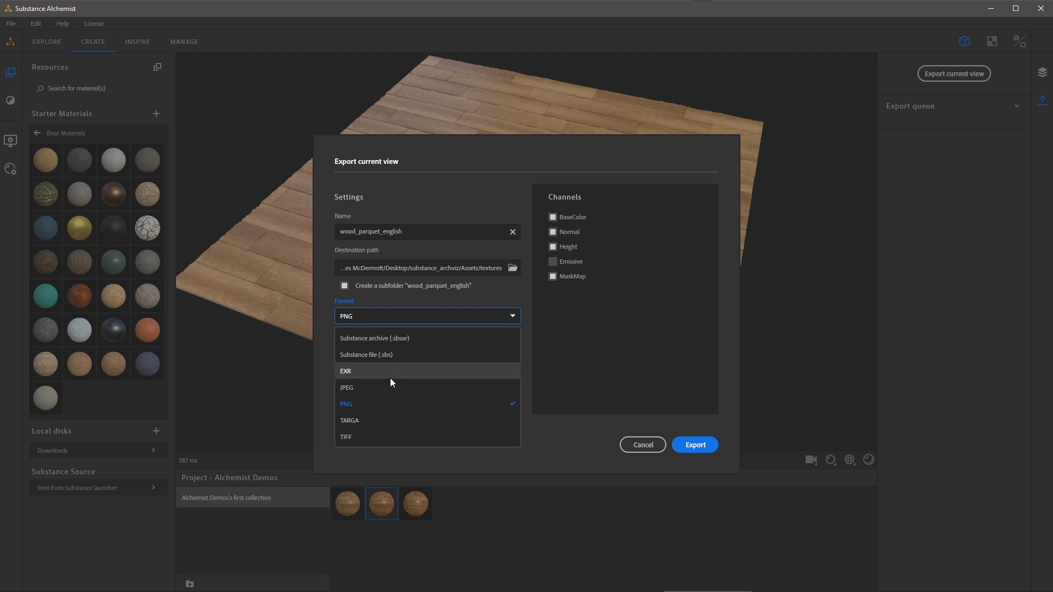
{"action": "left_click", "coordinate": [403, 340]}
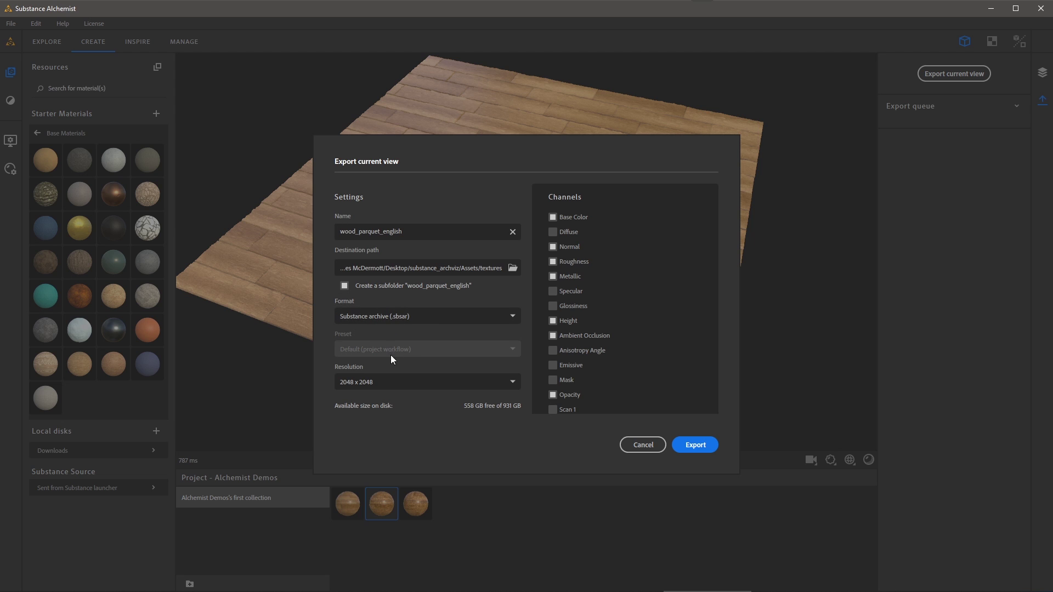
{"action": "left_click", "coordinate": [434, 315]}
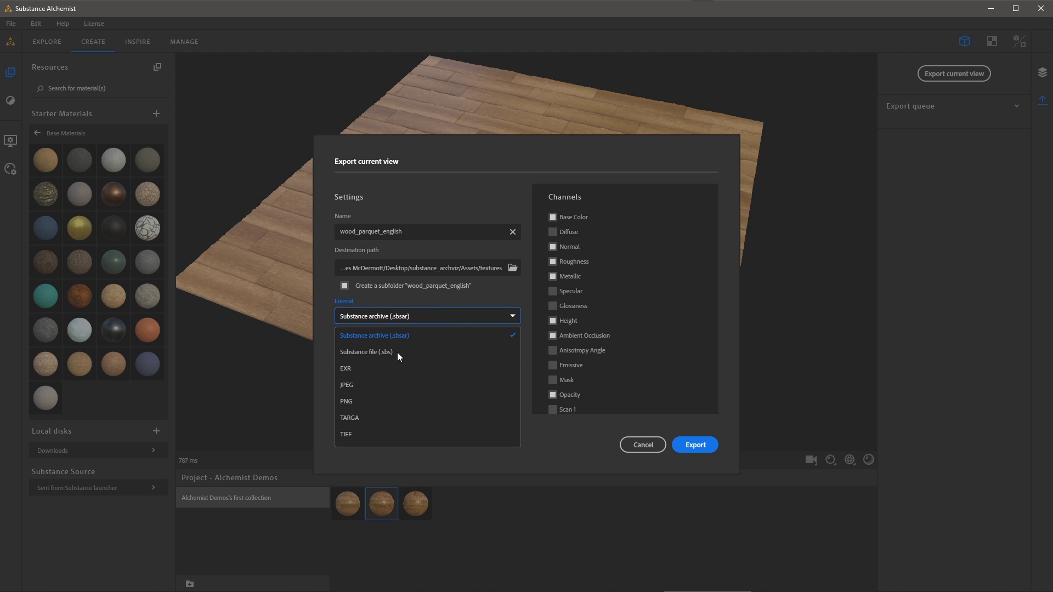
- Set the format back to PNG with the Unity HD Render Pipeline Standard preset
{"action": "left_click", "coordinate": [361, 402]}
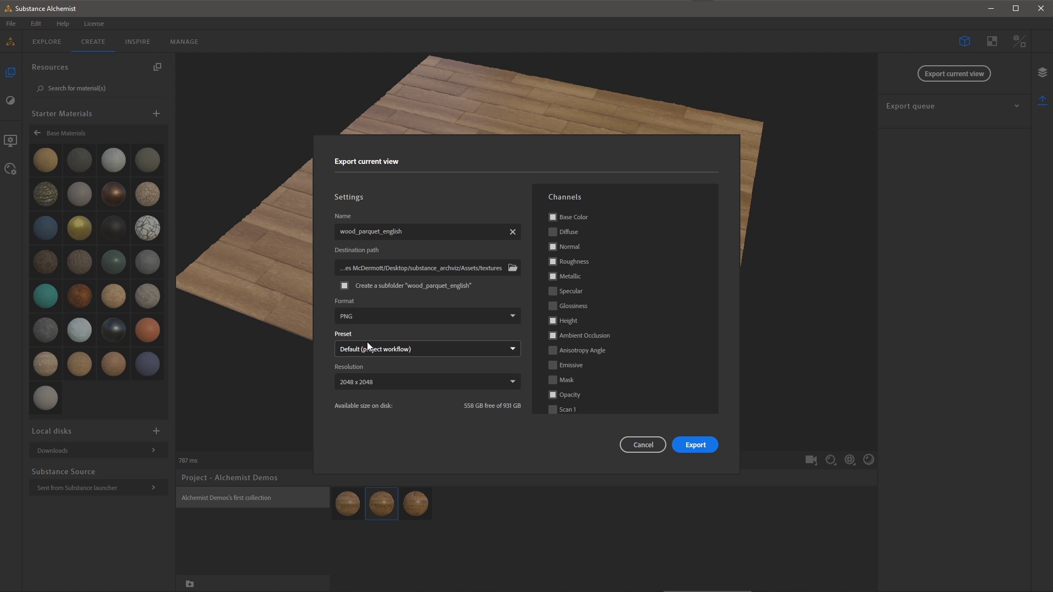
{"action": "left_click", "coordinate": [513, 349]}
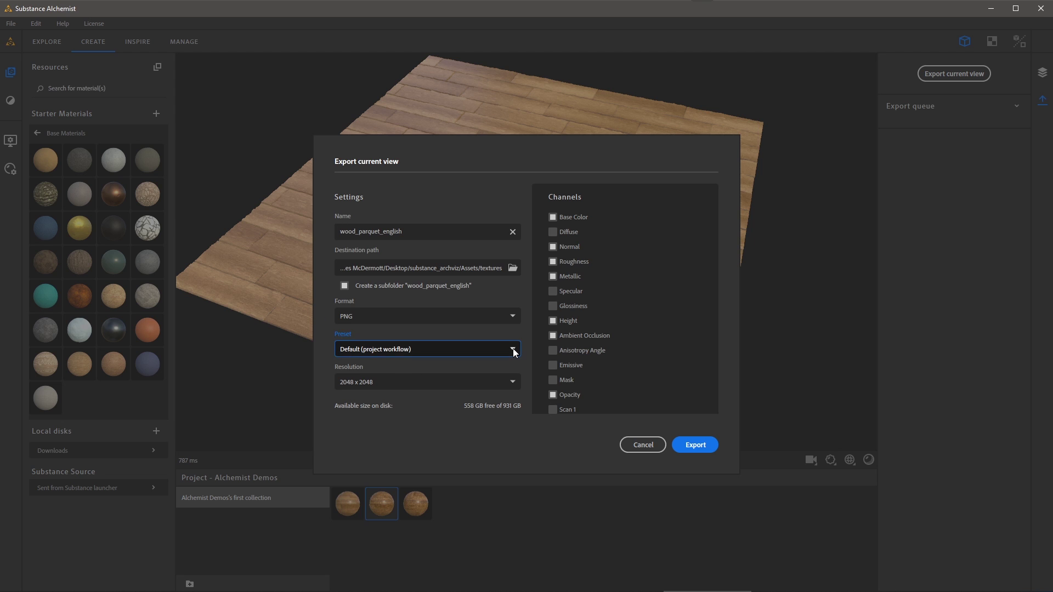
{"action": "scroll", "coordinate": [456, 401], "scroll_direction": "down", "scroll_amount": 3}
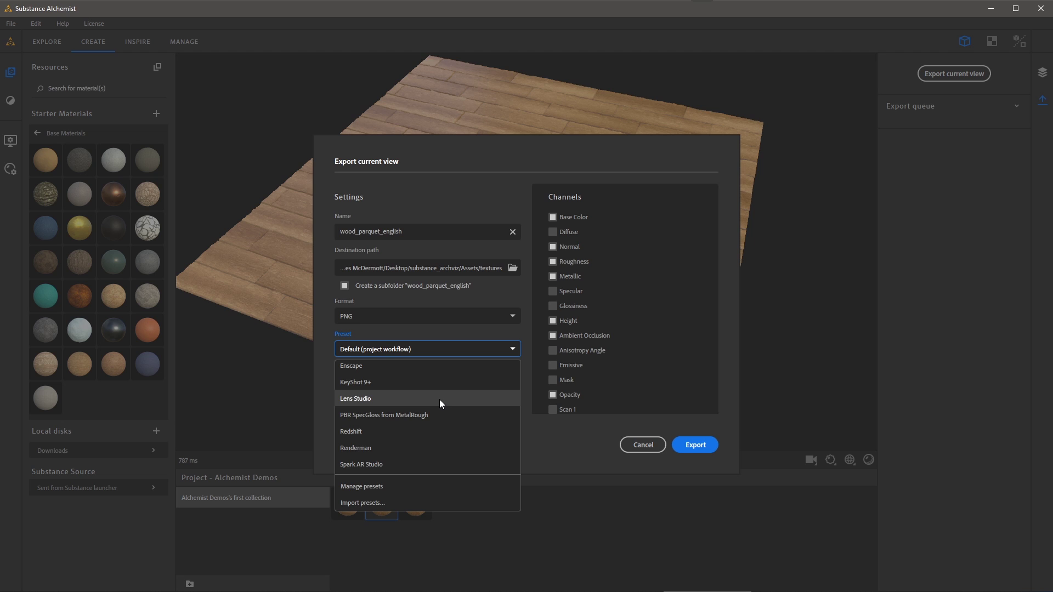
{"action": "scroll", "coordinate": [440, 397], "scroll_direction": "down", "scroll_amount": 3}
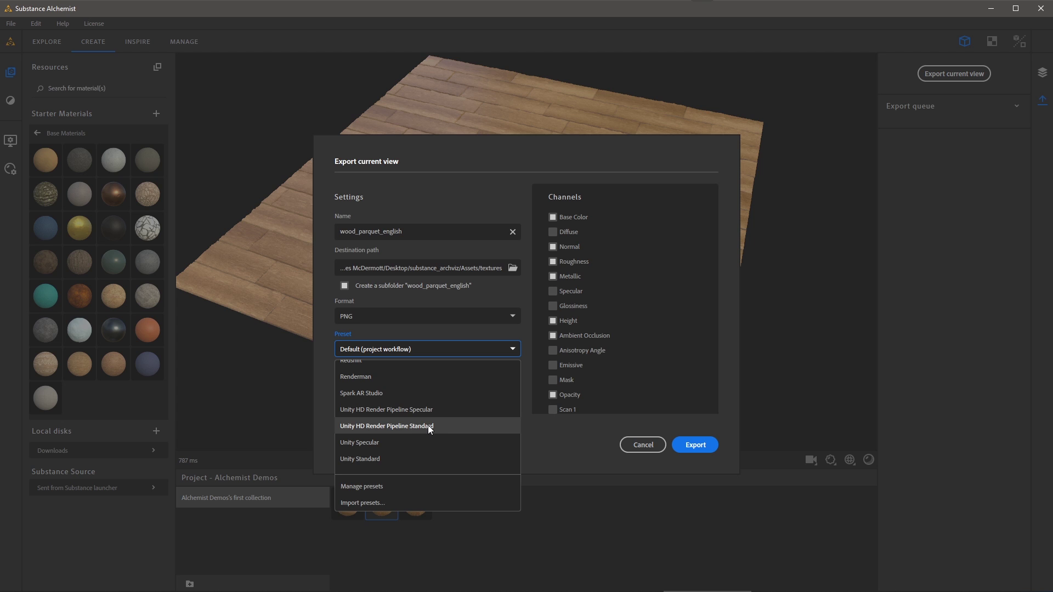
{"action": "left_click", "coordinate": [429, 427]}
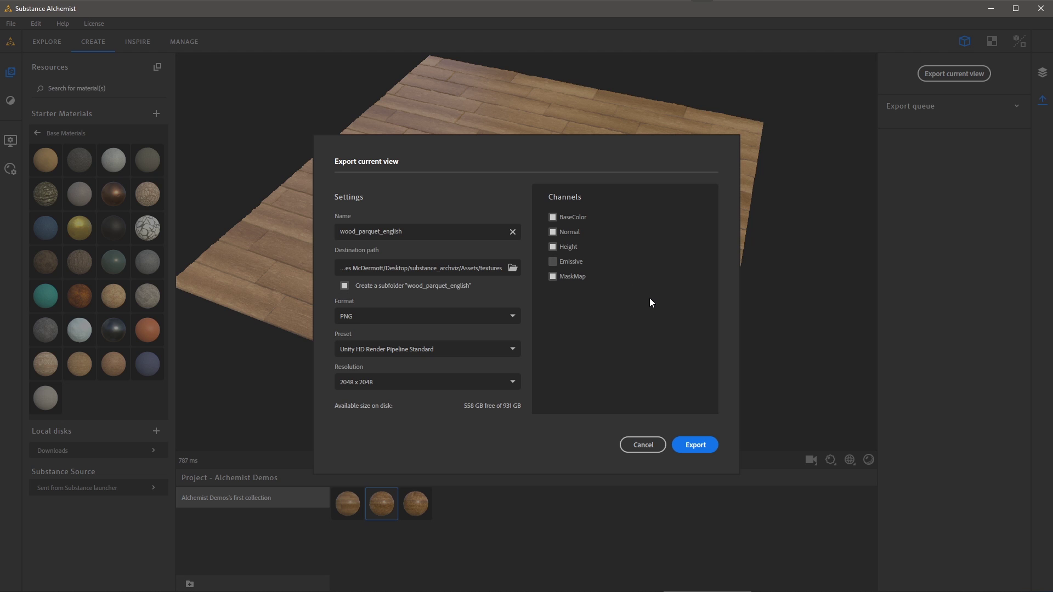
- Keep the export resolution at 2048 x 2048 and bring up the preset choices
{"action": "left_click", "coordinate": [416, 385]}
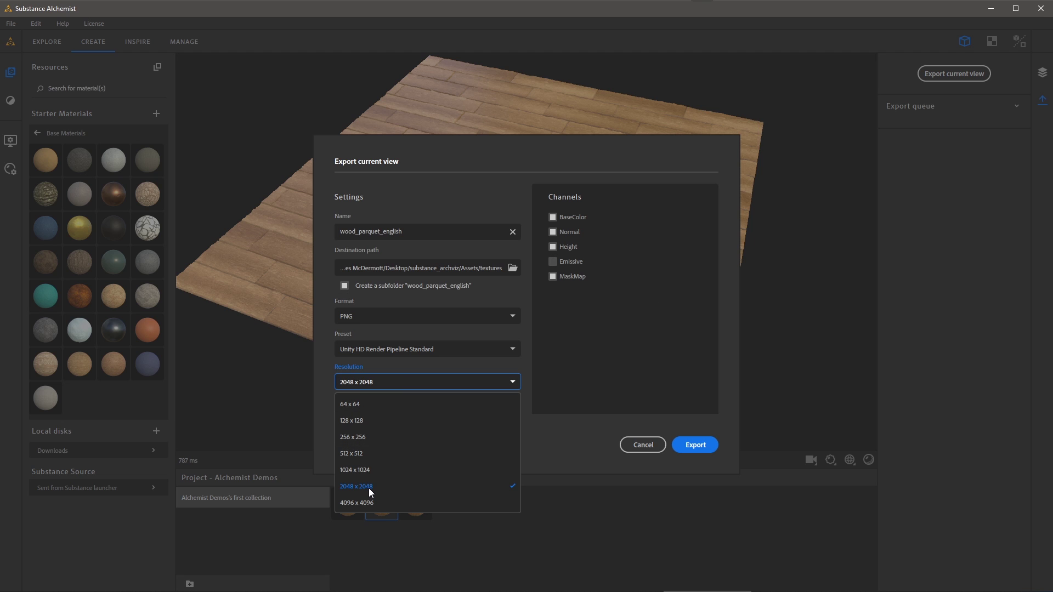
{"action": "left_click", "coordinate": [547, 382]}
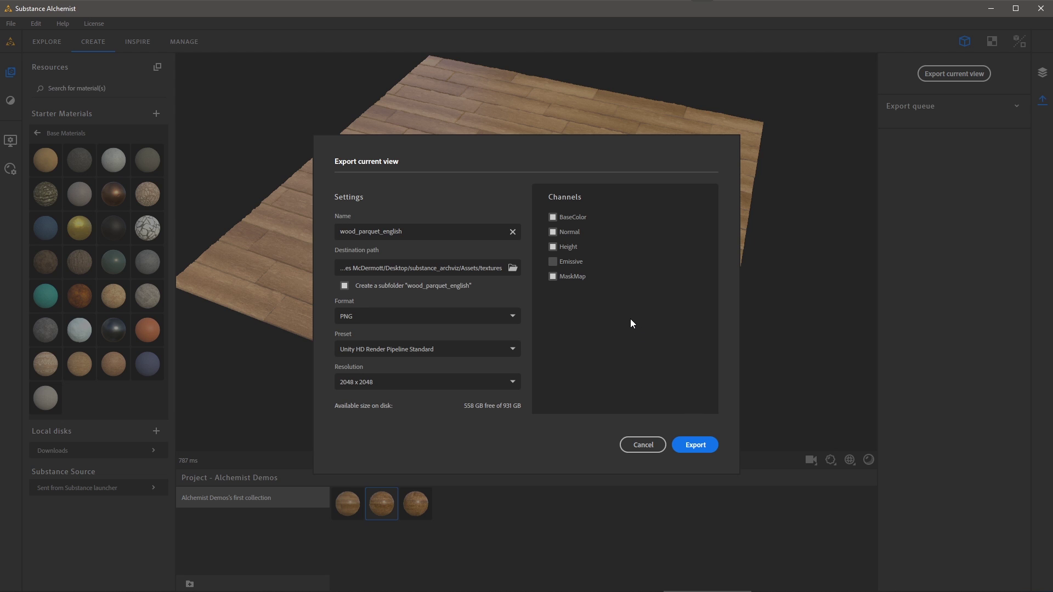
{"action": "left_click", "coordinate": [512, 349]}
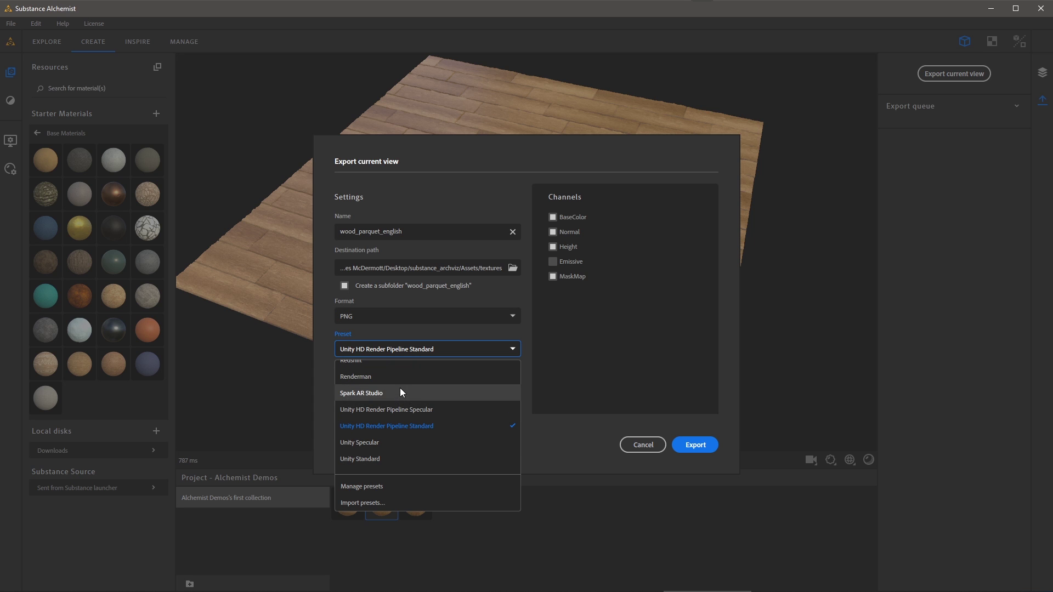
{"action": "left_click", "coordinate": [378, 486]}
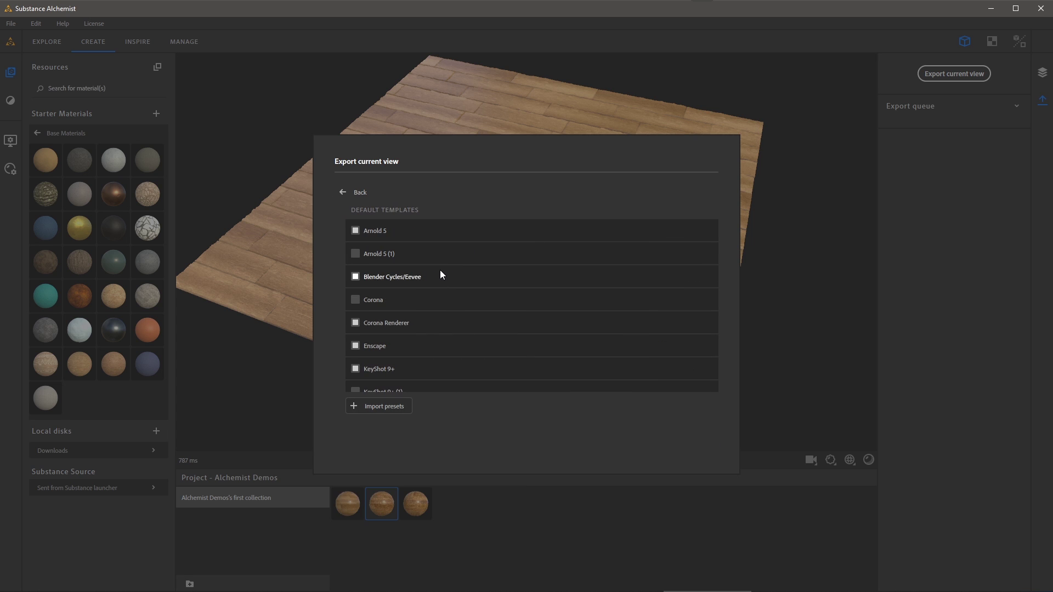
{"action": "scroll", "coordinate": [440, 270], "scroll_direction": "down", "scroll_amount": 5}
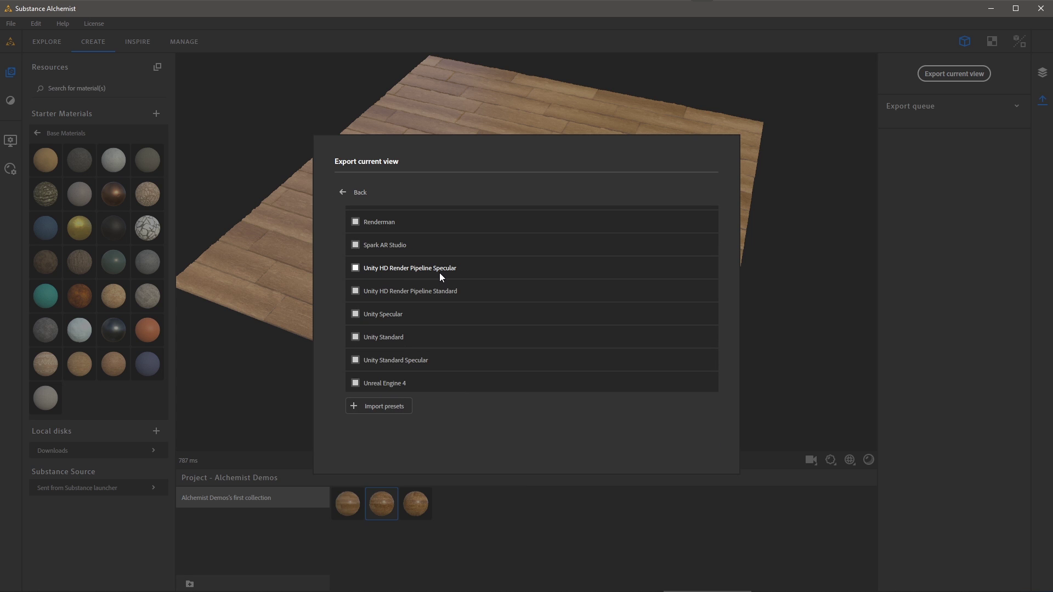
{"action": "scroll", "coordinate": [452, 274], "scroll_direction": "down", "scroll_amount": 2}
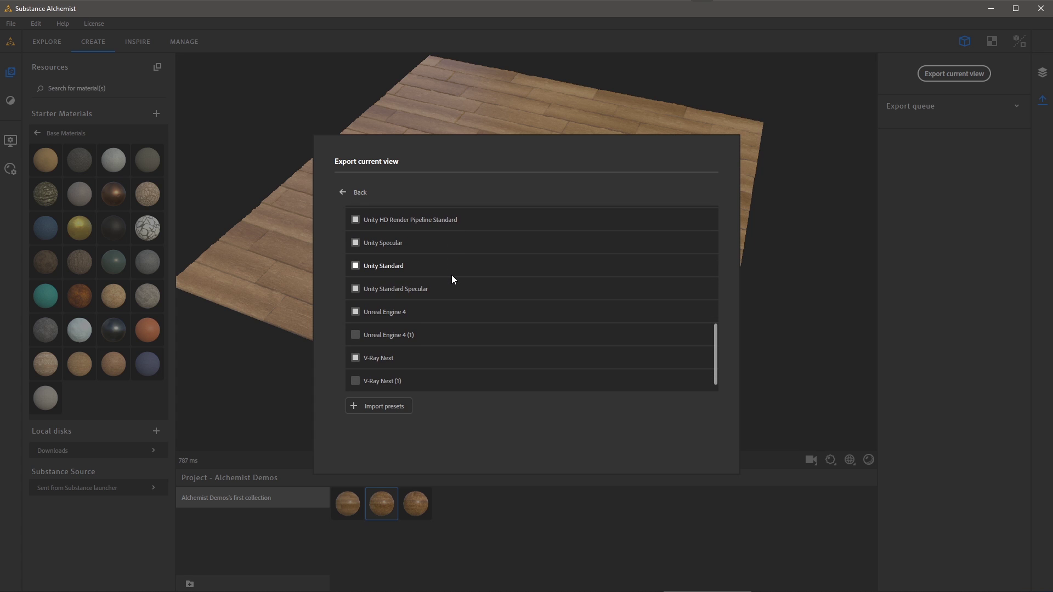
{"action": "scroll", "coordinate": [451, 296], "scroll_direction": "up", "scroll_amount": 6}
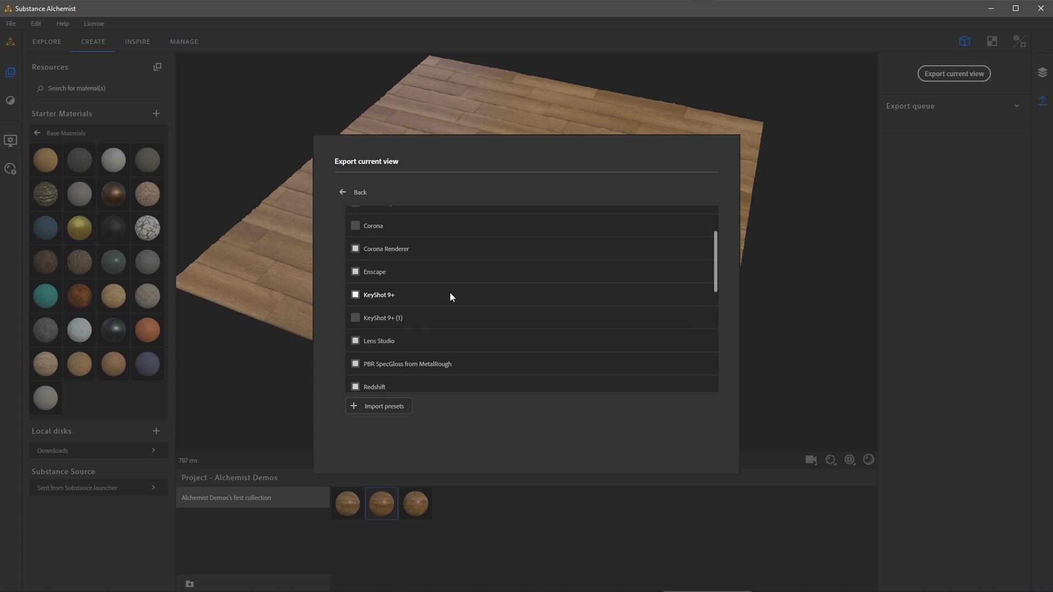
{"action": "scroll", "coordinate": [456, 299], "scroll_direction": "up", "scroll_amount": 2}
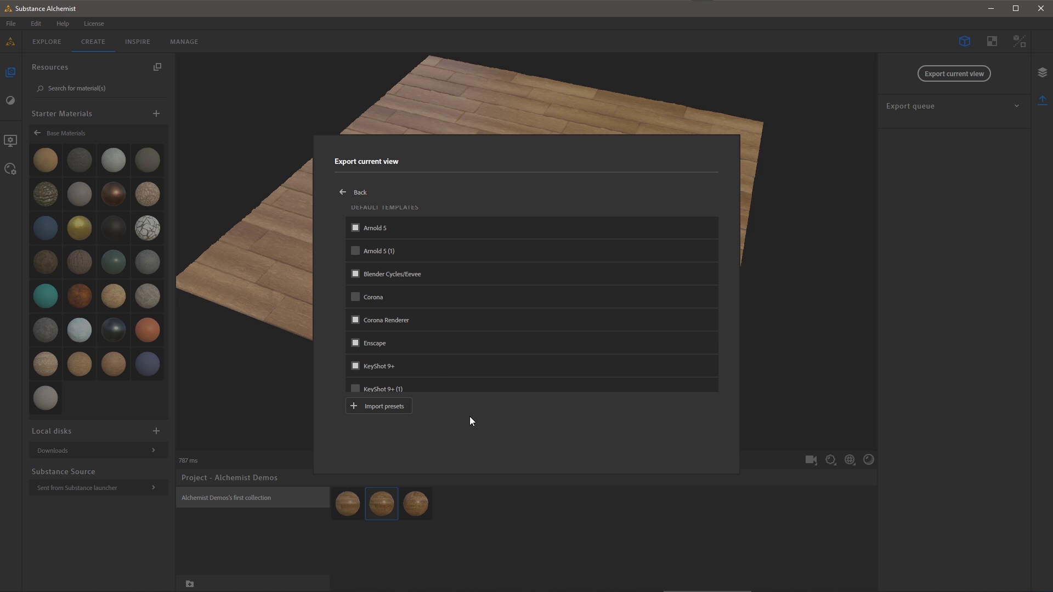
- Export the wood_parquet_english maps, review then cancel the settings, and open the output folder
{"action": "left_click", "coordinate": [365, 191]}
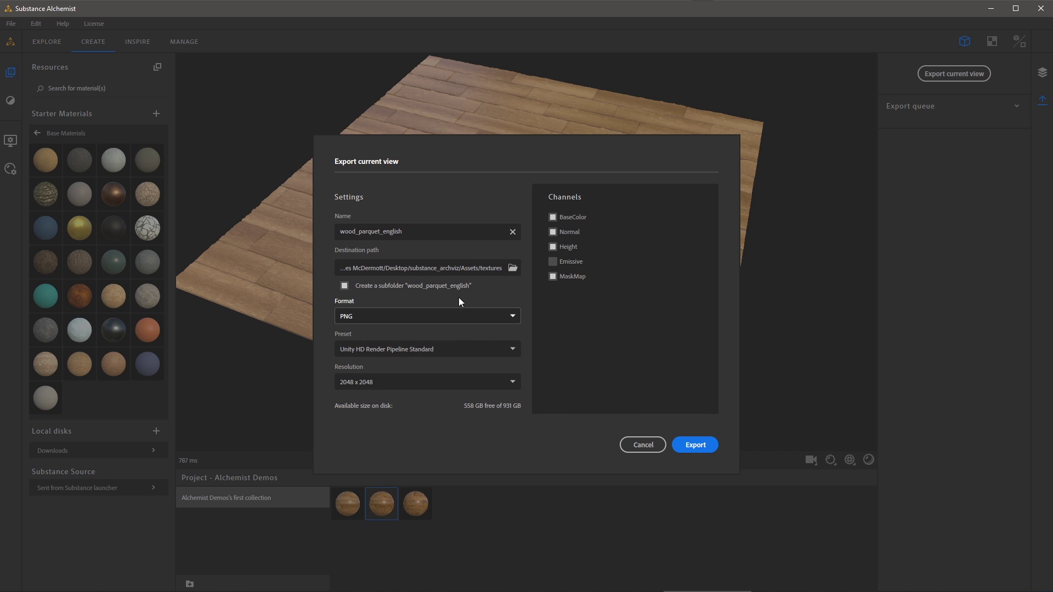
{"action": "left_click", "coordinate": [694, 446]}
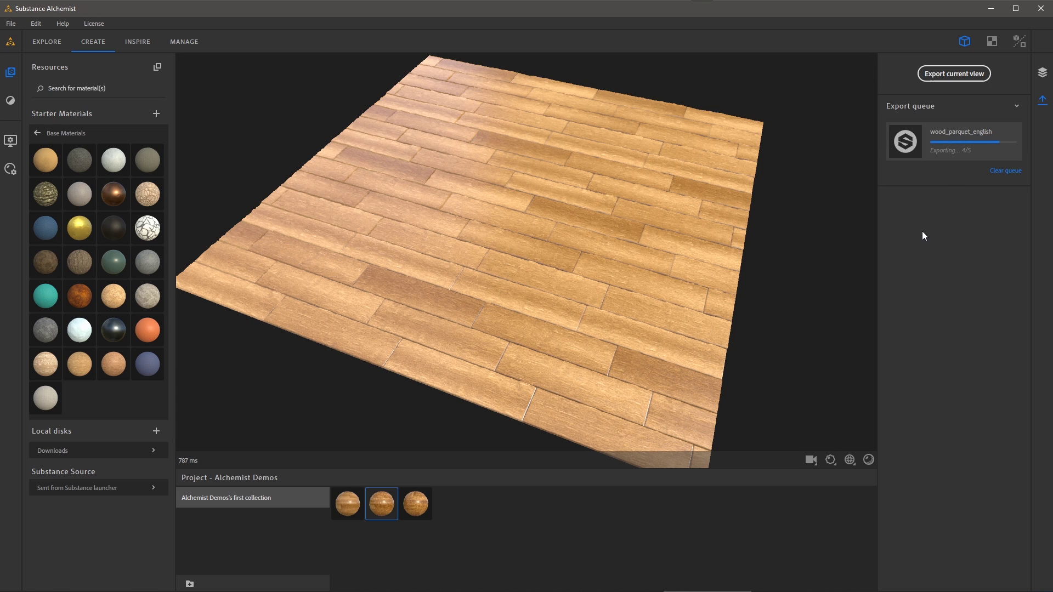
{"action": "left_click", "coordinate": [940, 76]}
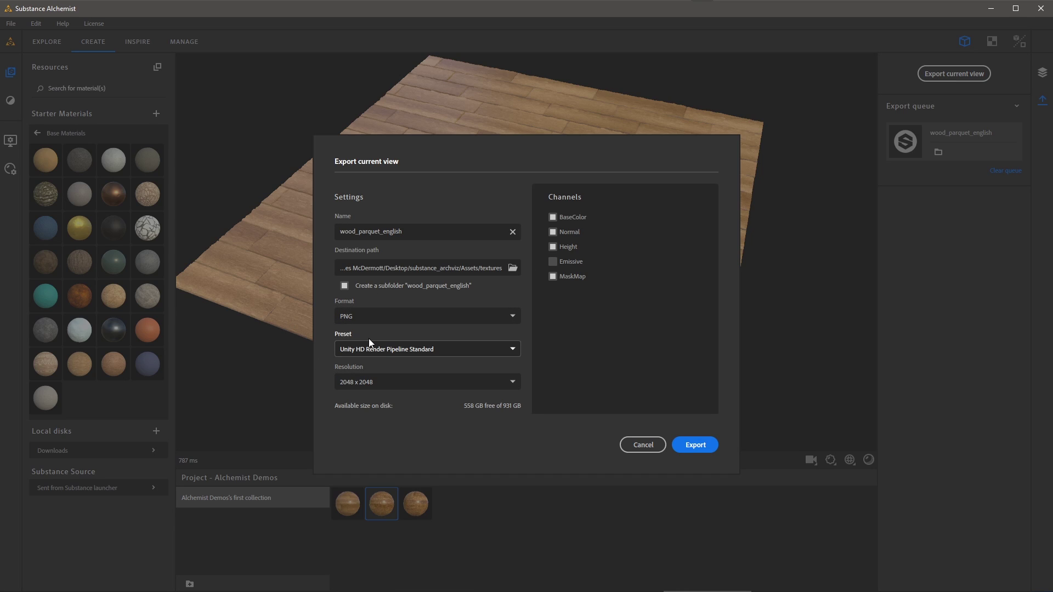
{"action": "left_click", "coordinate": [624, 443]}
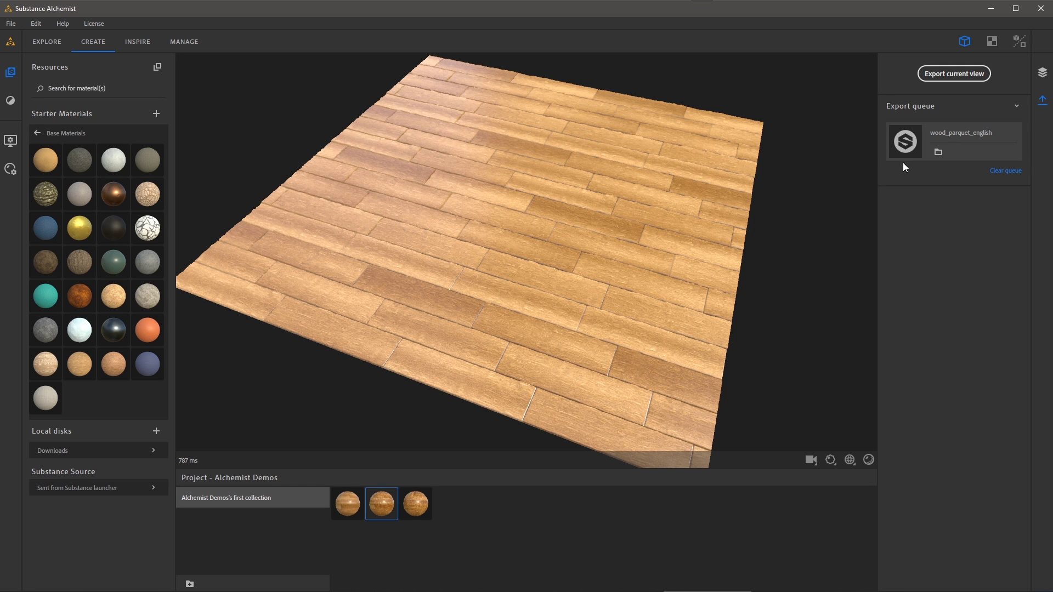
{"action": "left_click", "coordinate": [937, 152]}
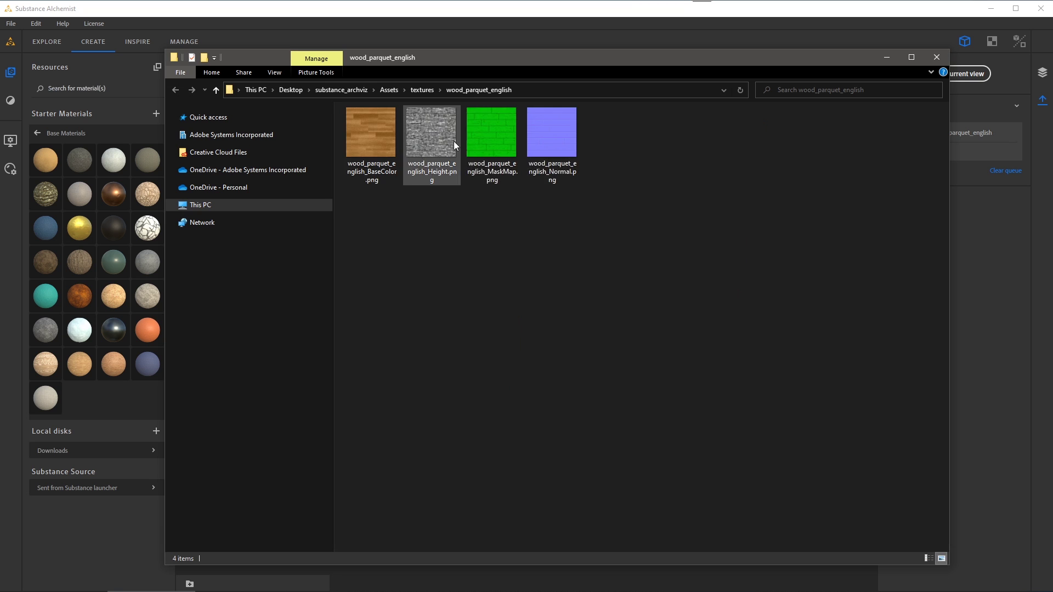
- Close the File Explorer window holding the exported wood parquet PNGs
{"action": "left_click", "coordinate": [937, 57]}
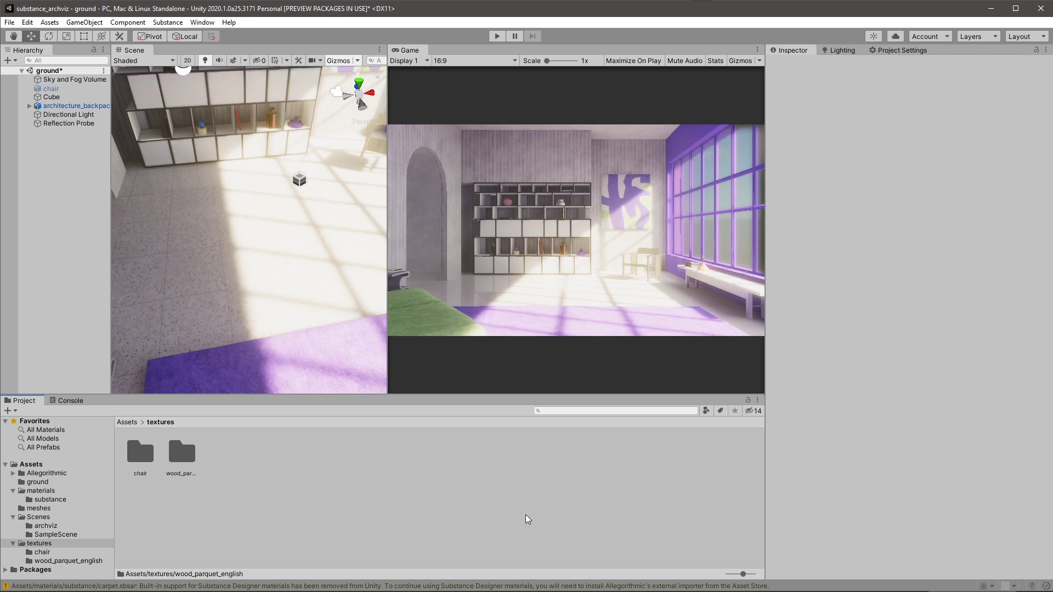
- Open textures/wood_parquet_english and inspect its base colour, height and mask map textures
{"action": "left_click", "coordinate": [190, 465]}
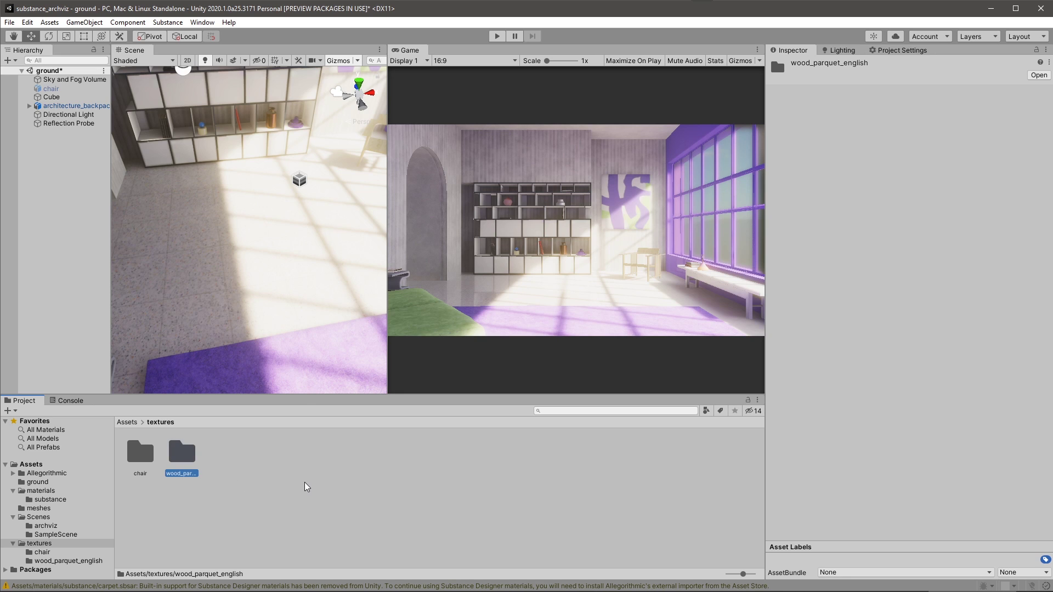
{"action": "double_click", "coordinate": [171, 449]}
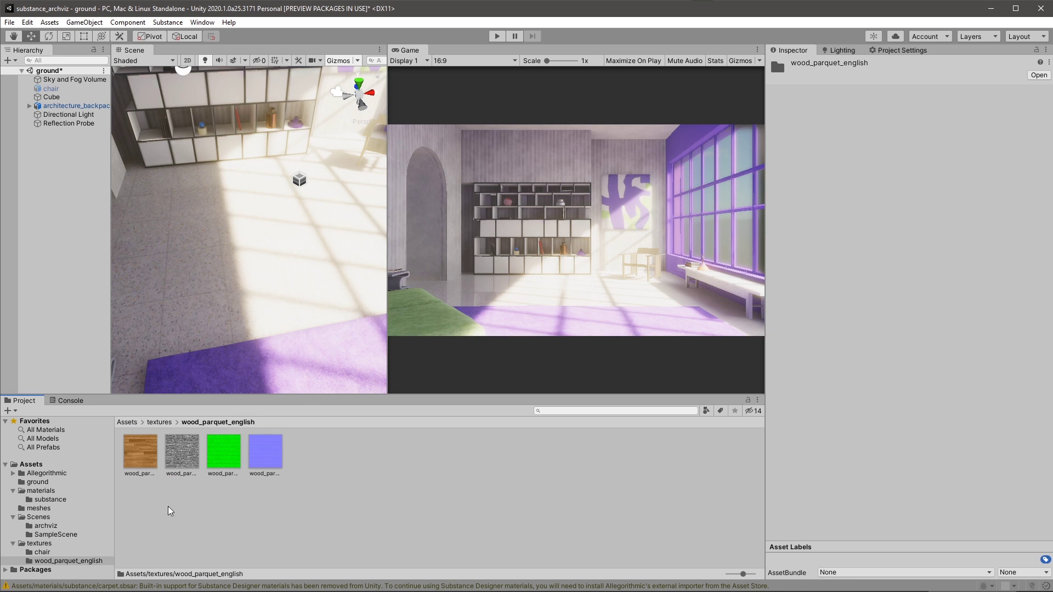
{"action": "left_click", "coordinate": [137, 452]}
{"action": "left_click", "coordinate": [181, 452]}
{"action": "left_click", "coordinate": [224, 452]}
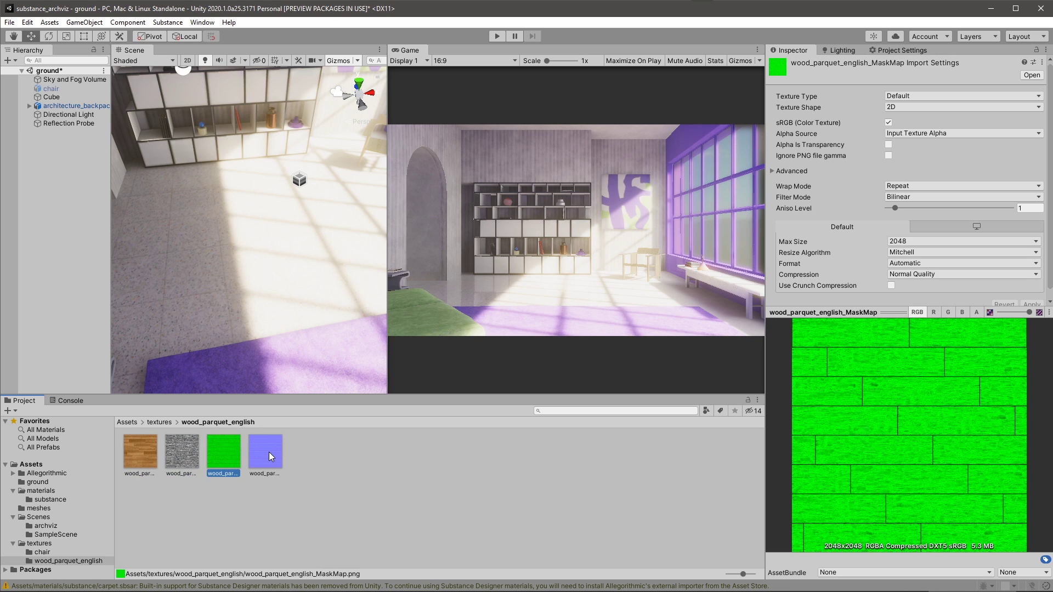
{"action": "left_click", "coordinate": [430, 484]}
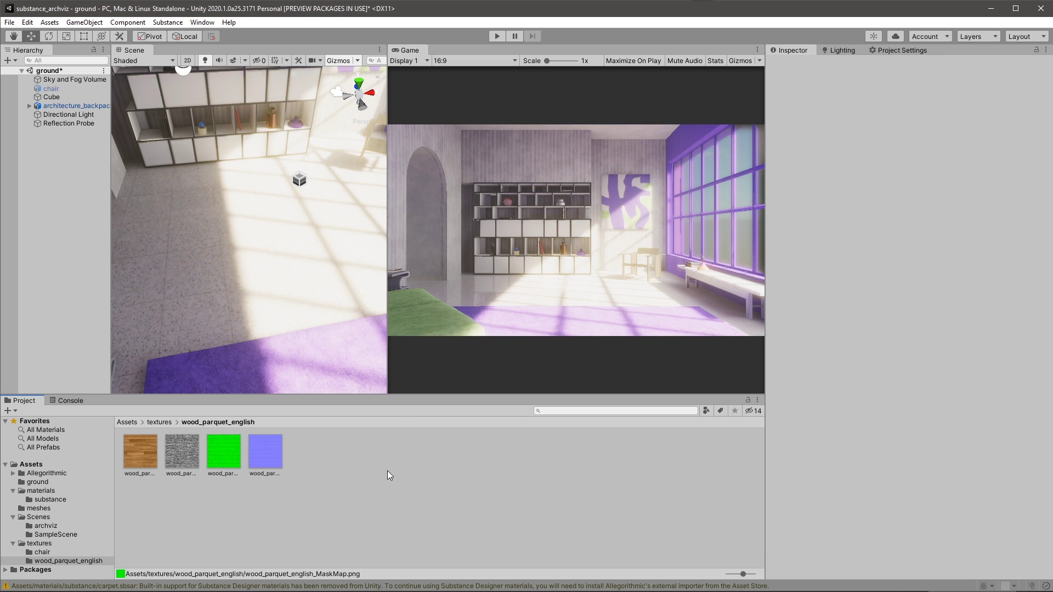
- Create a new material named floor in the wood_parquet_english folder
{"action": "right_click", "coordinate": [360, 463]}
{"action": "mouse_move", "coordinate": [367, 173]}
{"action": "left_click", "coordinate": [590, 276]}
{"action": "type", "text": "f"}
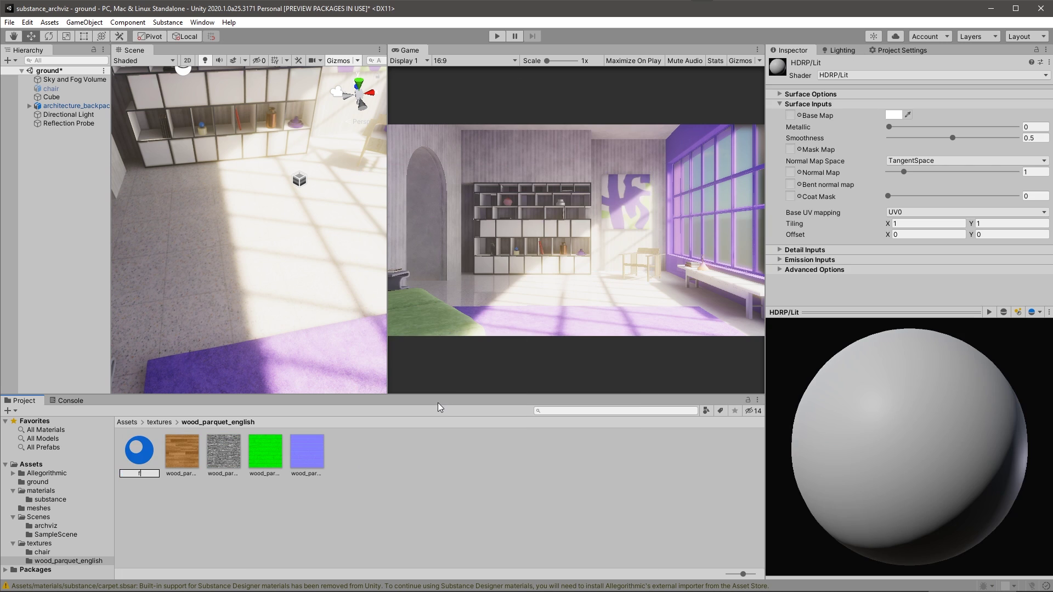
{"action": "type", "text": "loor"}
{"action": "key", "text": "Return"}
- Untick sRGB on the height texture and set the blue texture's type to Normal map
{"action": "left_click", "coordinate": [223, 451]}
{"action": "left_click", "coordinate": [889, 122]}
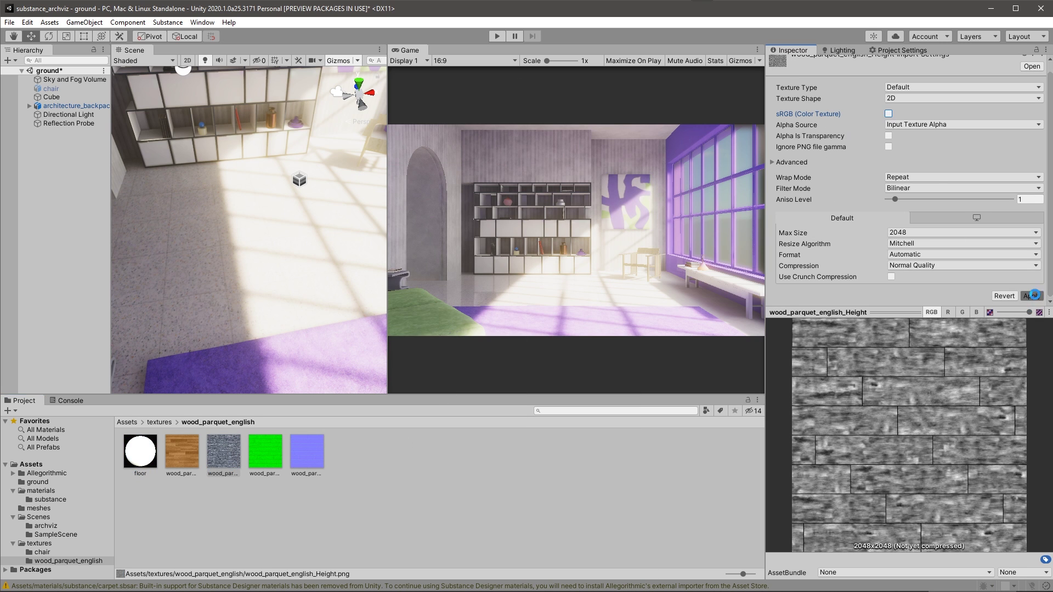
{"action": "left_click", "coordinate": [1035, 295]}
{"action": "left_click", "coordinate": [265, 451]}
{"action": "left_click", "coordinate": [307, 451]}
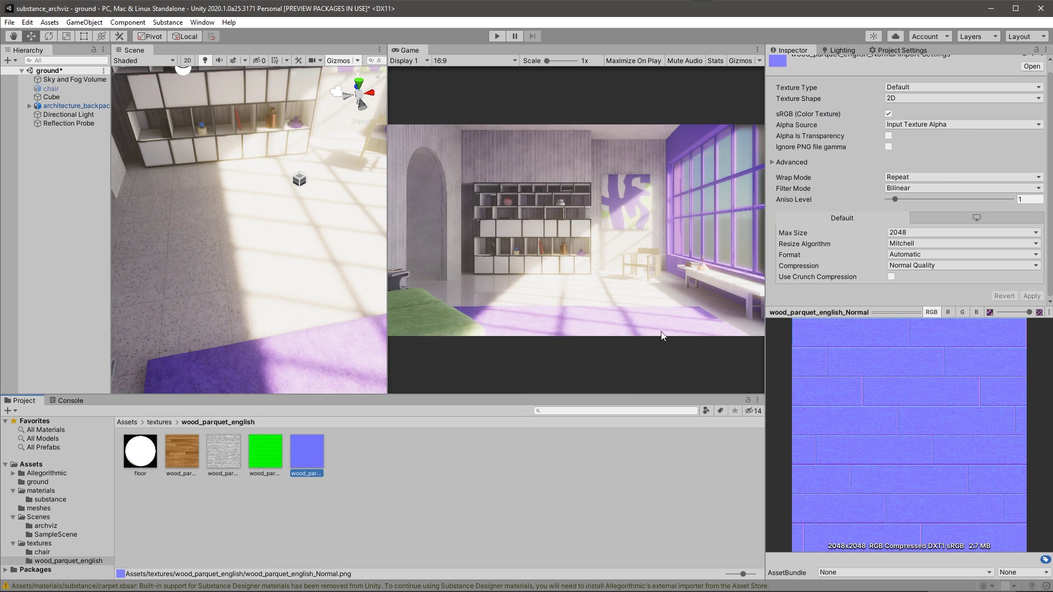
{"action": "left_click", "coordinate": [932, 87]}
{"action": "left_click", "coordinate": [927, 109]}
{"action": "left_click", "coordinate": [1031, 296]}
- Assign base colour, mask and normal maps to the floor material and set tiling to 4
{"action": "left_click", "coordinate": [141, 451]}
{"action": "left_click_drag", "start_coordinate": [182, 451], "coordinate": [795, 119]}
{"action": "left_click_drag", "start_coordinate": [266, 451], "coordinate": [789, 149]}
{"action": "left_click_drag", "start_coordinate": [308, 451], "coordinate": [796, 184]}
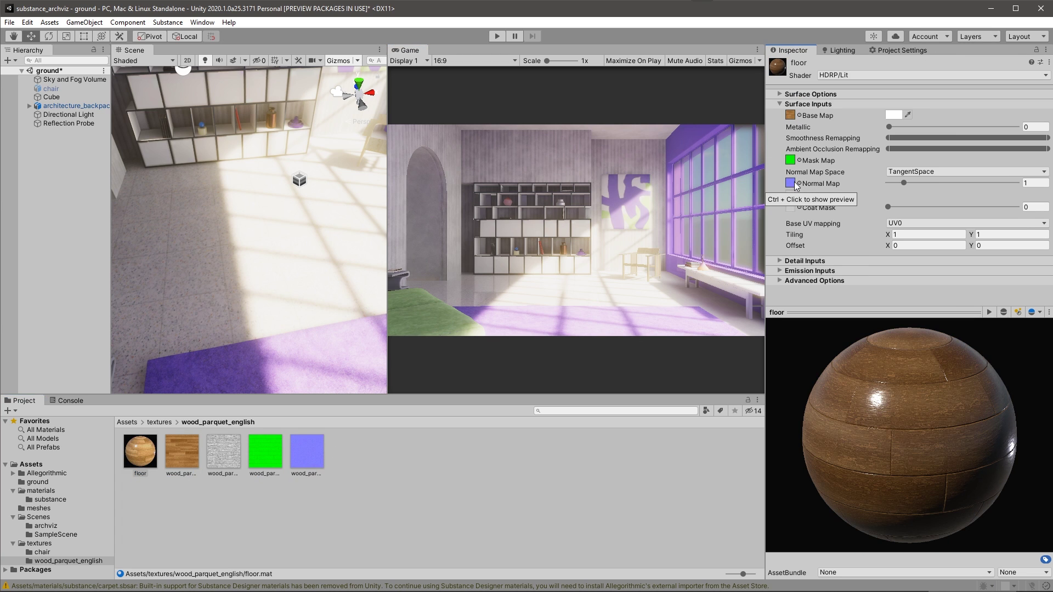
{"action": "left_click", "coordinate": [927, 234]}
{"action": "type", "text": "4"}
{"action": "left_click", "coordinate": [990, 245]}
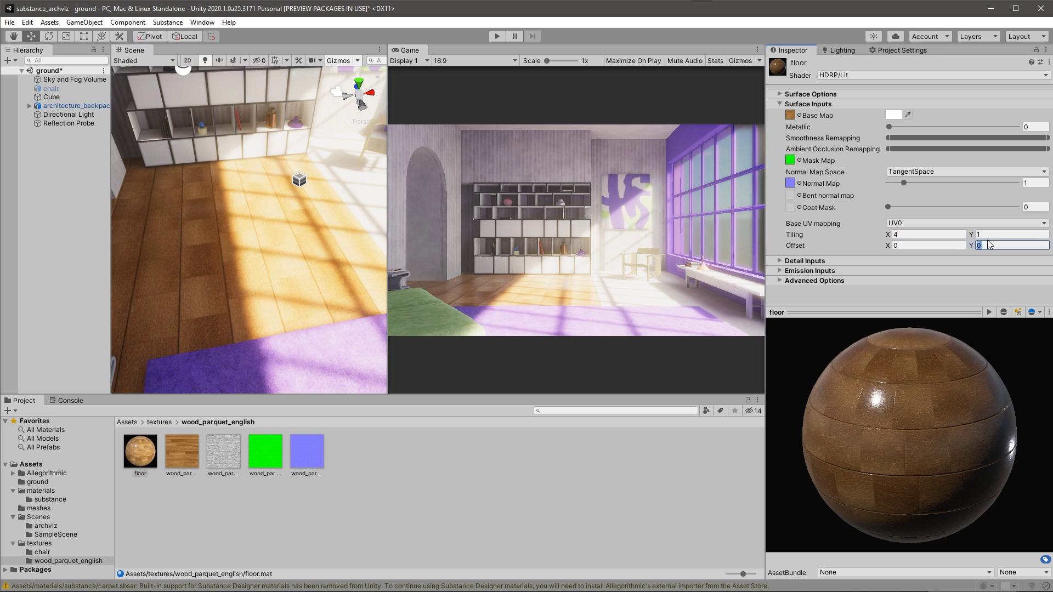
{"action": "left_click", "coordinate": [574, 488]}
- Orbit closer to view the wooden floor and reselect the mask map and floor material
{"action": "left_click_drag", "start_coordinate": [284, 258], "coordinate": [313, 317], "text": "alt"}
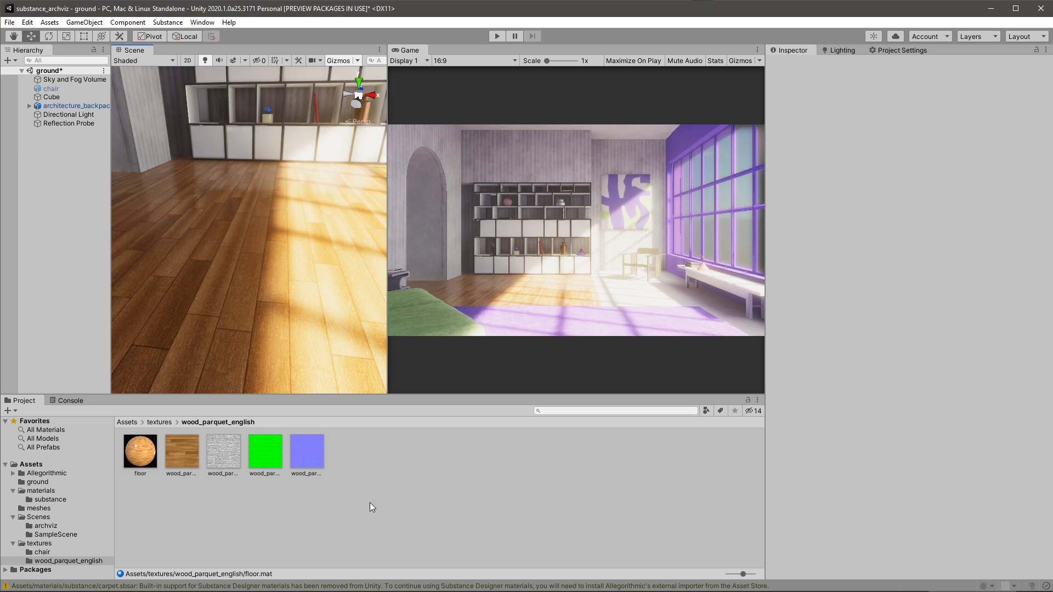
{"action": "left_click", "coordinate": [265, 451]}
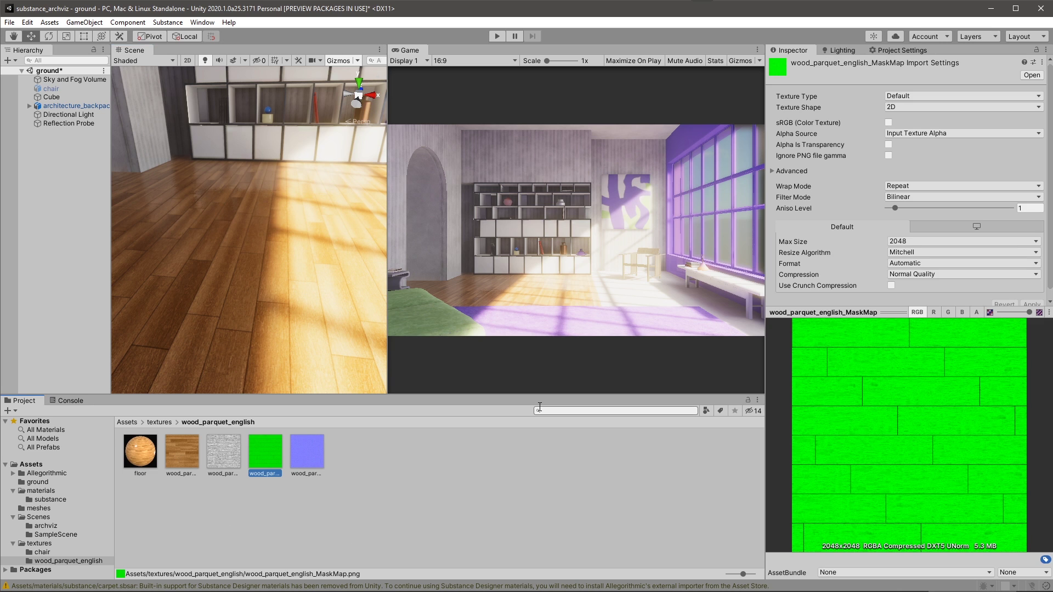
{"action": "key", "text": "Left"}
{"action": "key", "text": "Left"}
{"action": "key", "text": "Left"}
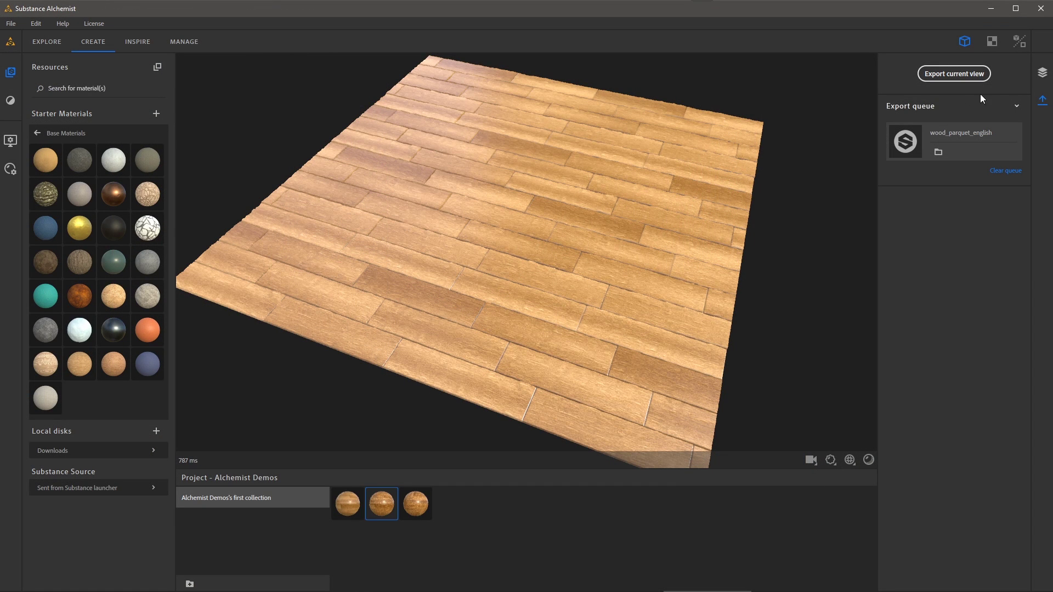
- Change the Parquet Pattern layer's pattern type to Square Basket
{"action": "left_click", "coordinate": [1042, 72]}
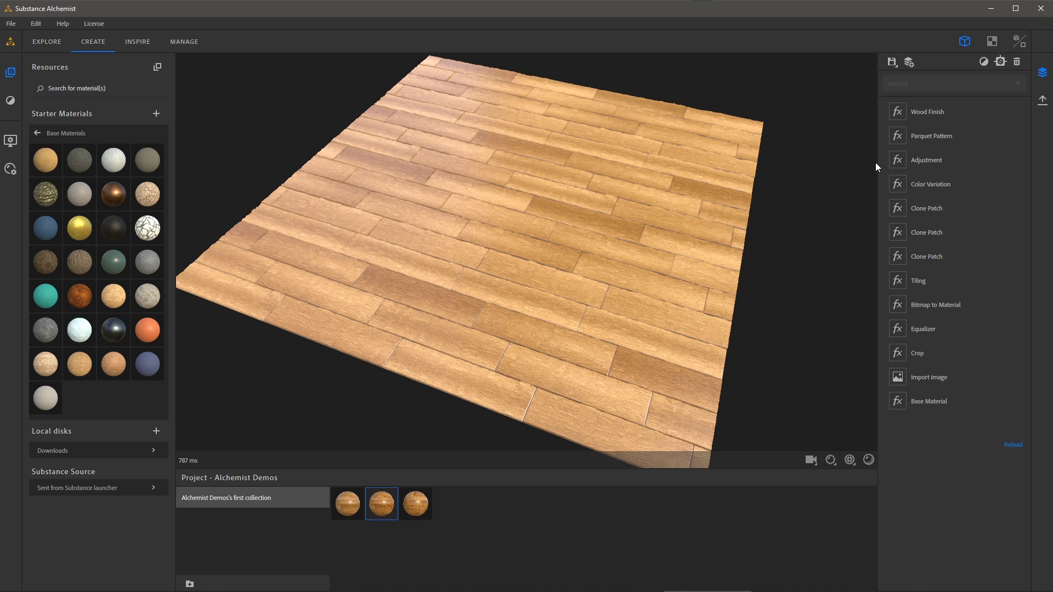
{"action": "left_click", "coordinate": [940, 145]}
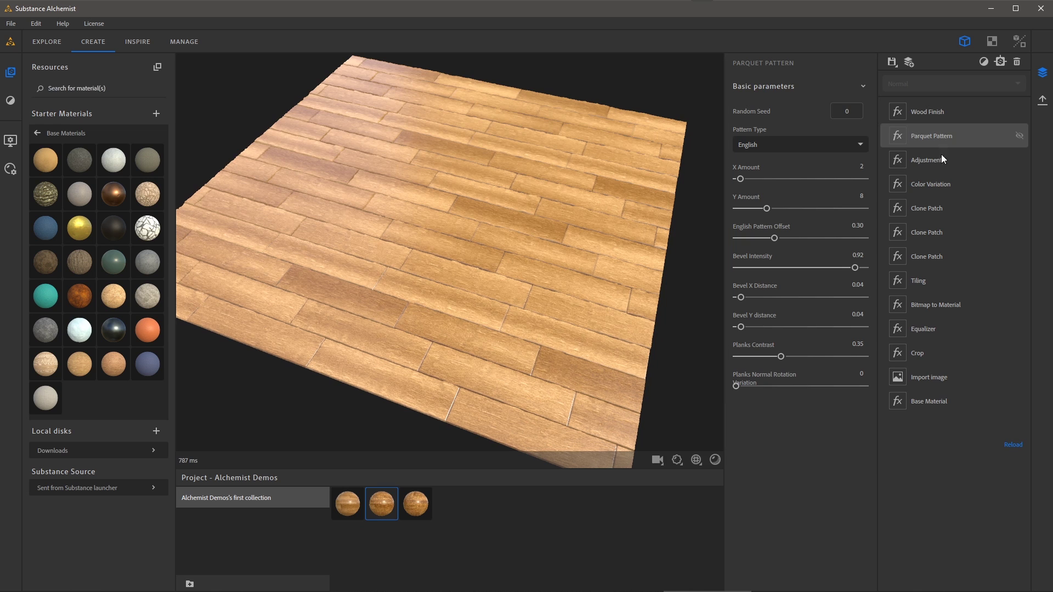
{"action": "left_click", "coordinate": [765, 143]}
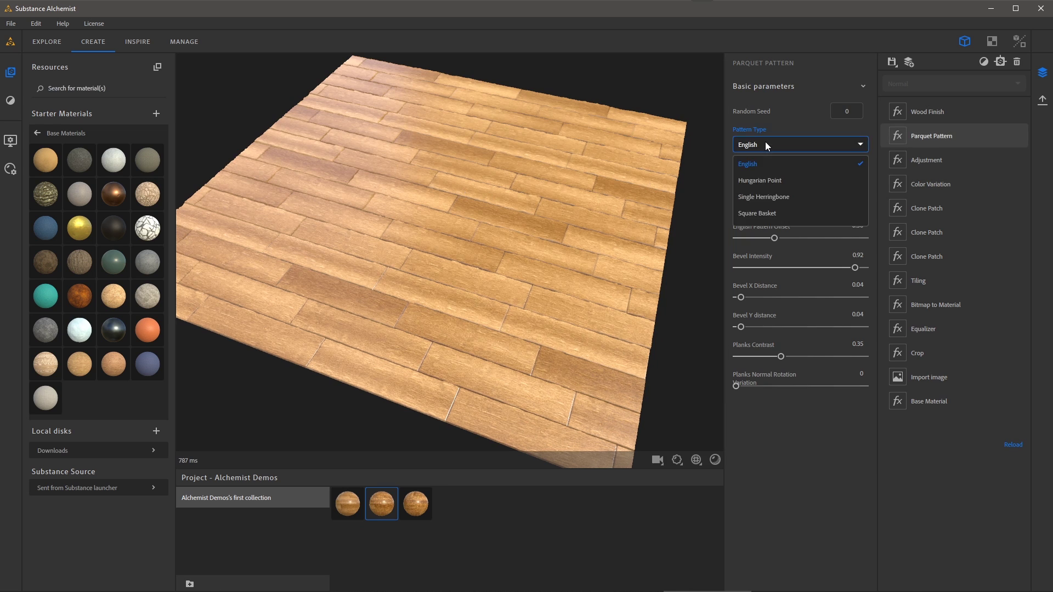
{"action": "left_click", "coordinate": [761, 213]}
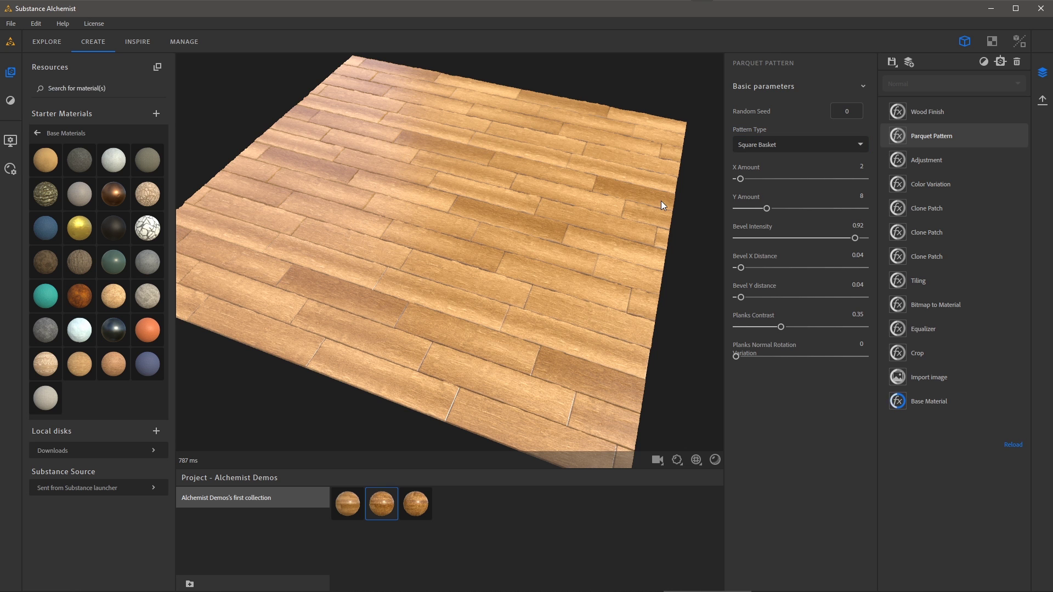
{"action": "mouse_move", "coordinate": [572, 173]}
{"action": "left_mouse_down"}
{"action": "mouse_move", "coordinate": [523, 246]}
{"action": "mouse_move", "coordinate": [587, 229]}
{"action": "mouse_move", "coordinate": [592, 166]}
{"action": "left_mouse_up"}
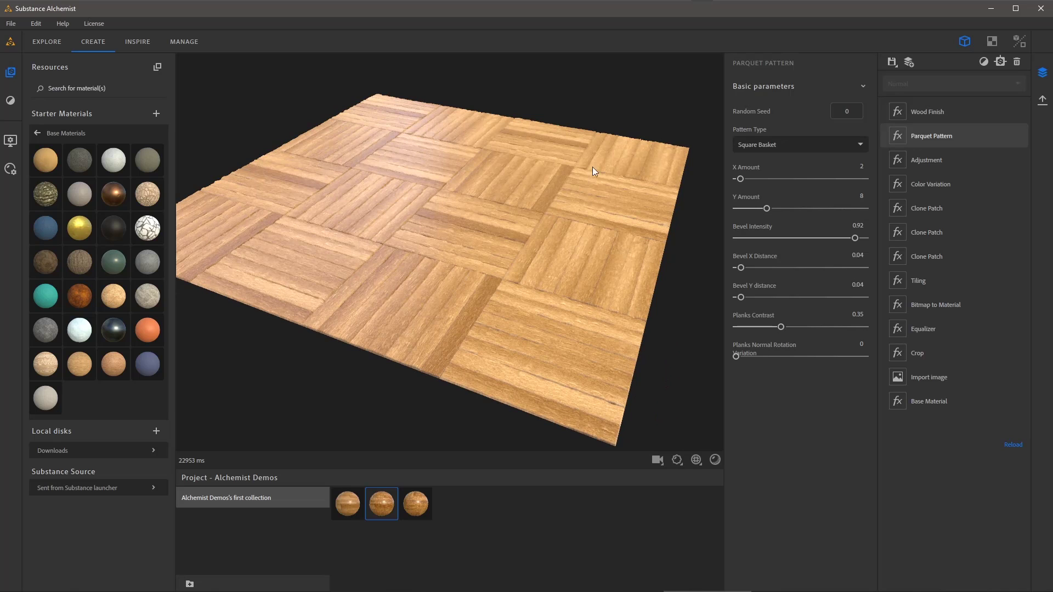
- Re-export the current view, replacing the existing wood_parquet_english texture files
{"action": "left_click", "coordinate": [1043, 102]}
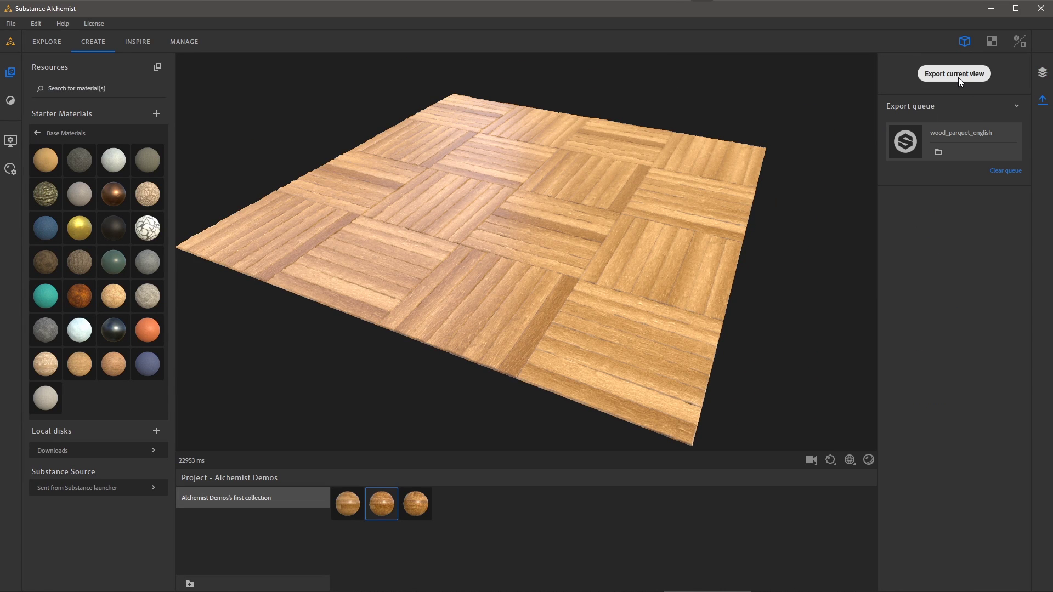
{"action": "left_click", "coordinate": [959, 77]}
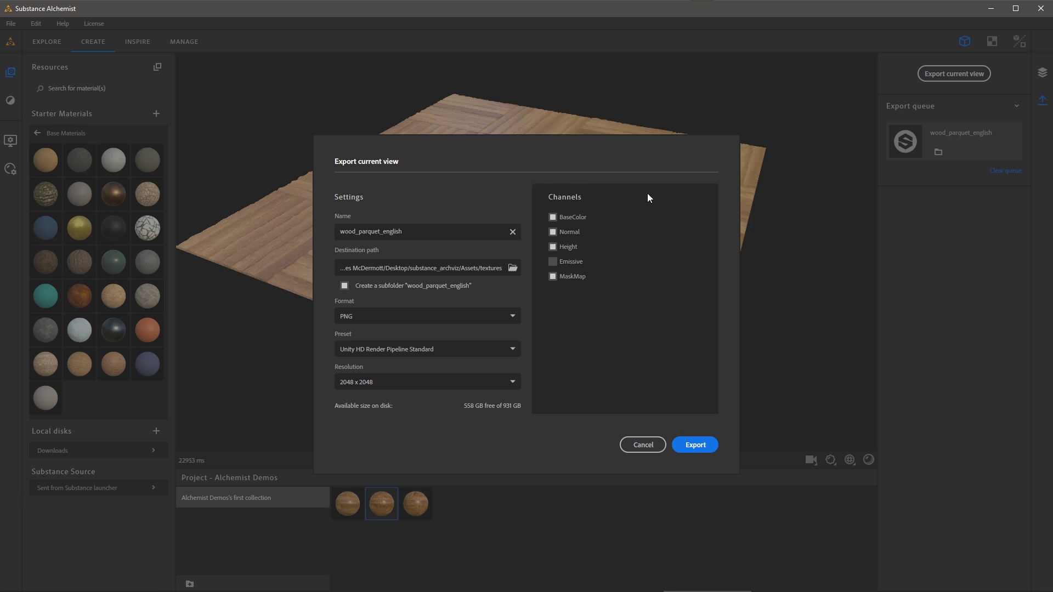
{"action": "left_click", "coordinate": [697, 445]}
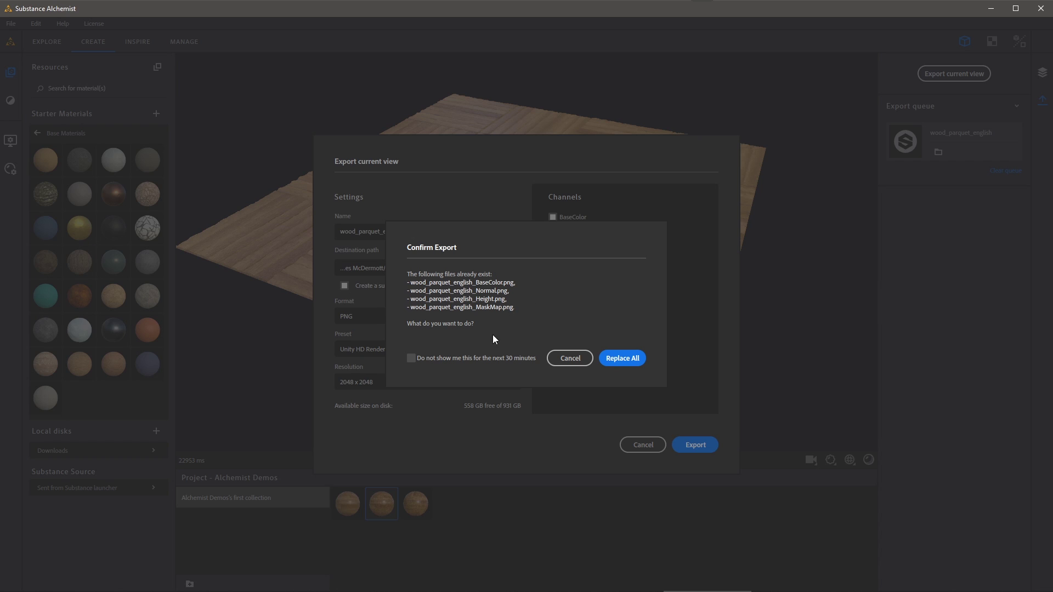
{"action": "left_click", "coordinate": [422, 364]}
{"action": "left_click", "coordinate": [624, 360]}
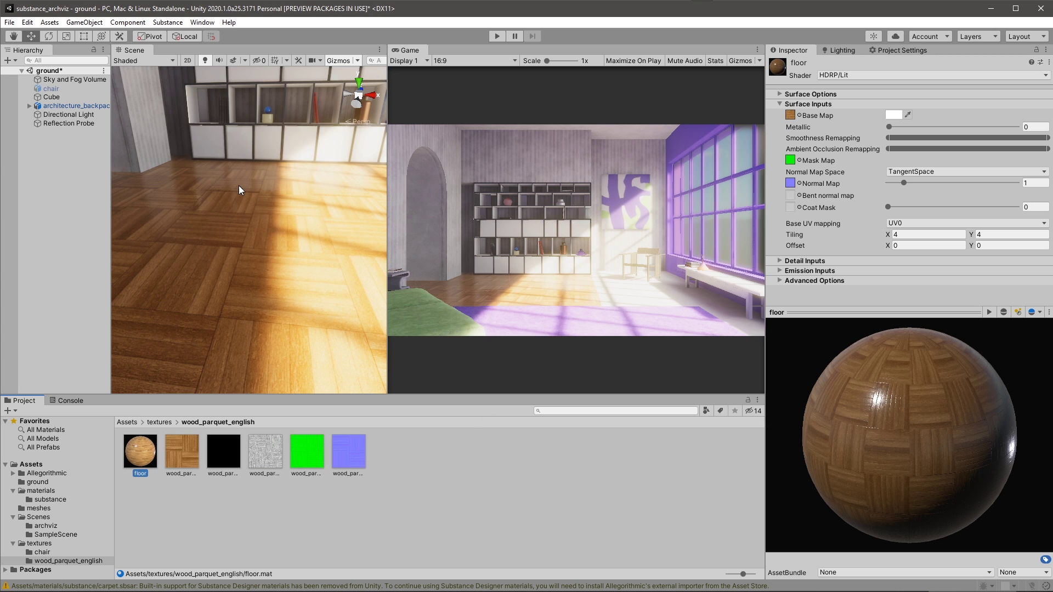
{"action": "key", "text": "alt"}
{"action": "left_click_drag", "start_coordinate": [319, 266], "coordinate": [277, 282], "text": "alt"}
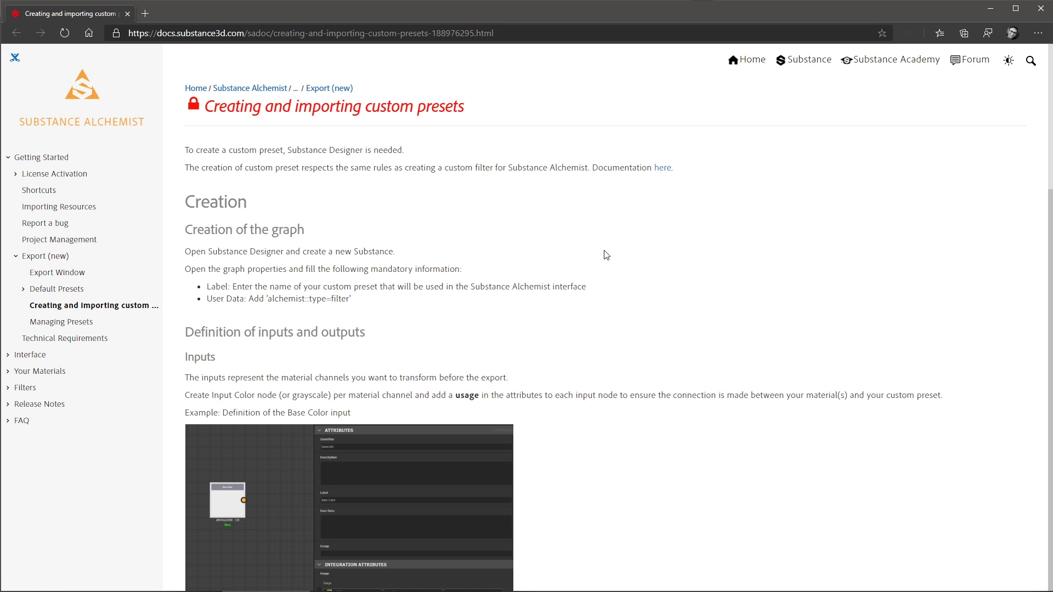
- Scroll the 'Creating and importing custom presets' page down to the channel packing and conversion examples
{"action": "scroll", "coordinate": [606, 256], "scroll_direction": "down", "scroll_amount": 2}
{"action": "scroll", "coordinate": [606, 255], "scroll_direction": "down", "scroll_amount": 2}
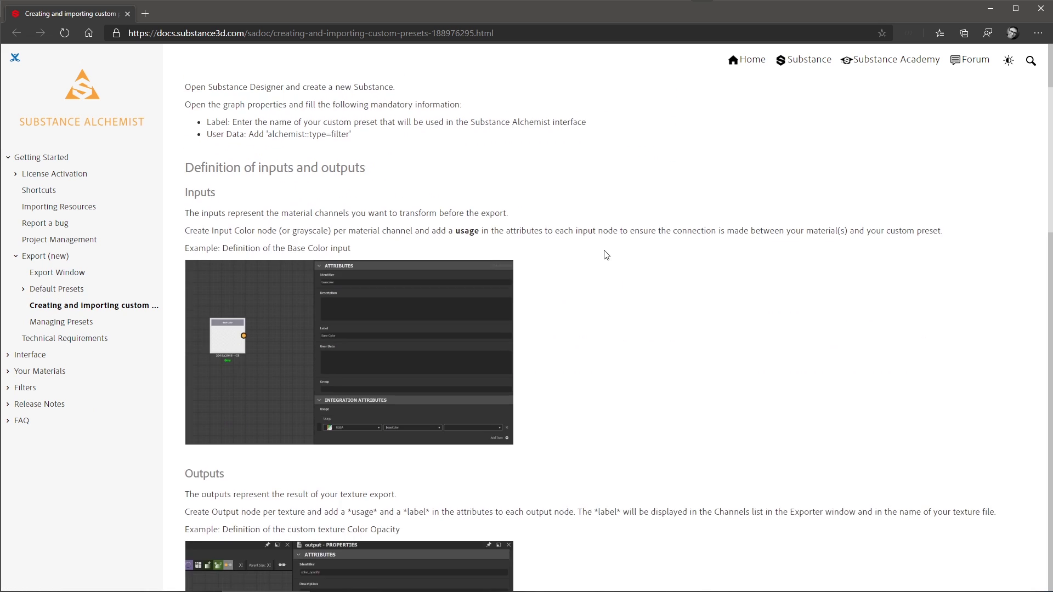
{"action": "scroll", "coordinate": [606, 255], "scroll_direction": "down", "scroll_amount": 8}
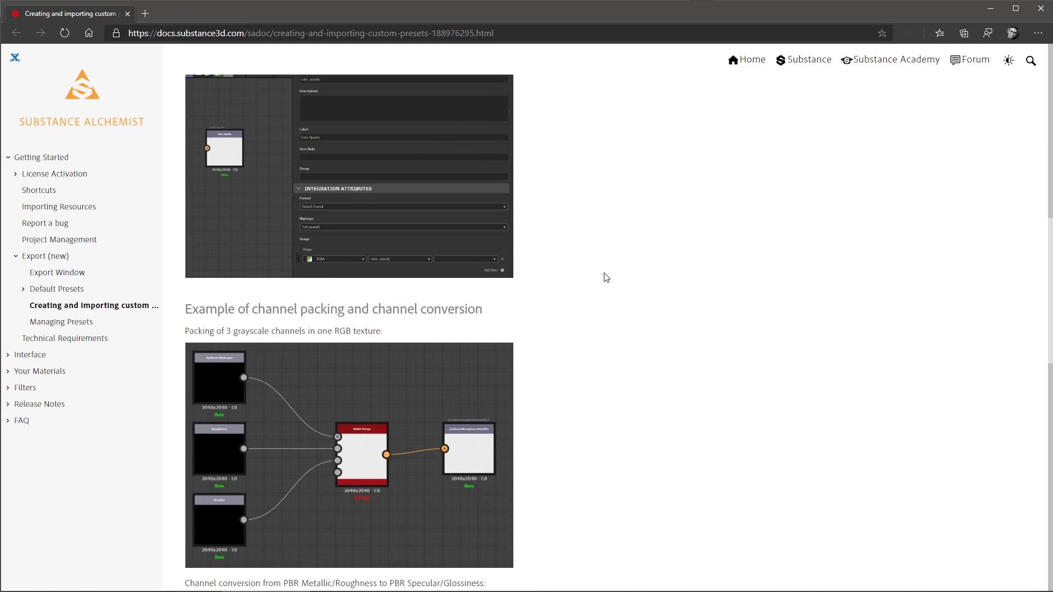
{"action": "scroll", "coordinate": [607, 278], "scroll_direction": "down", "scroll_amount": 13}
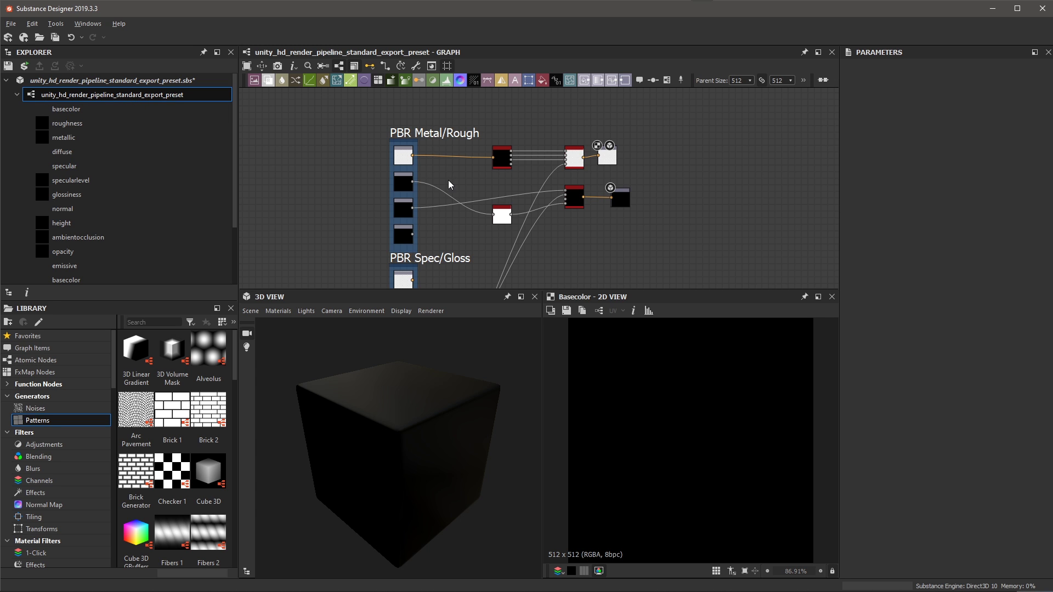
- Trace Roughness through the Invert Grayscale node into the RGBA Merge feeding MaskMap
{"action": "scroll", "coordinate": [449, 181], "scroll_direction": "up", "scroll_amount": 3}
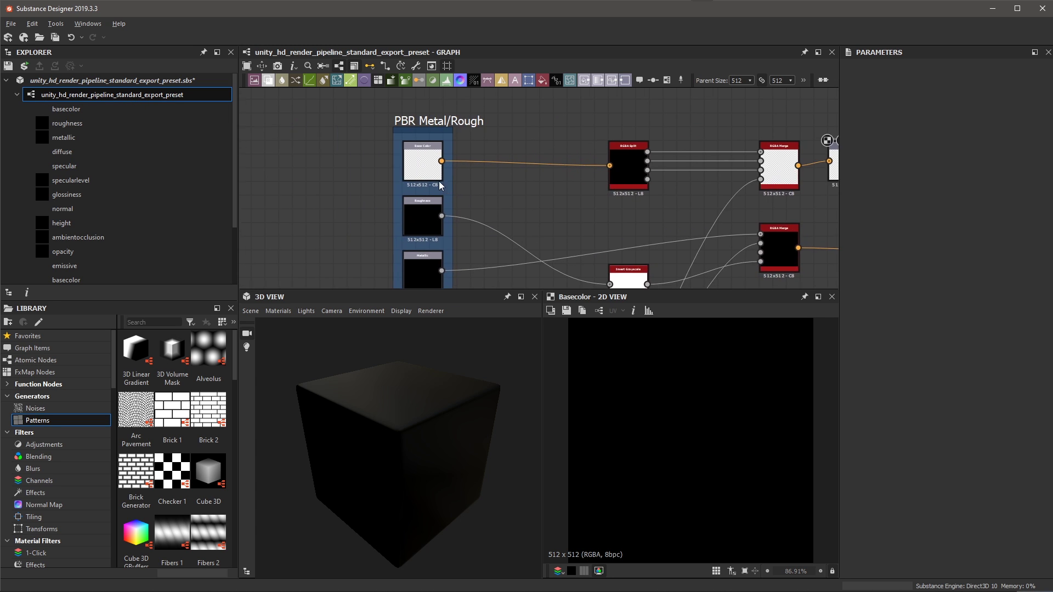
{"action": "scroll", "coordinate": [439, 181], "scroll_direction": "up", "scroll_amount": 3}
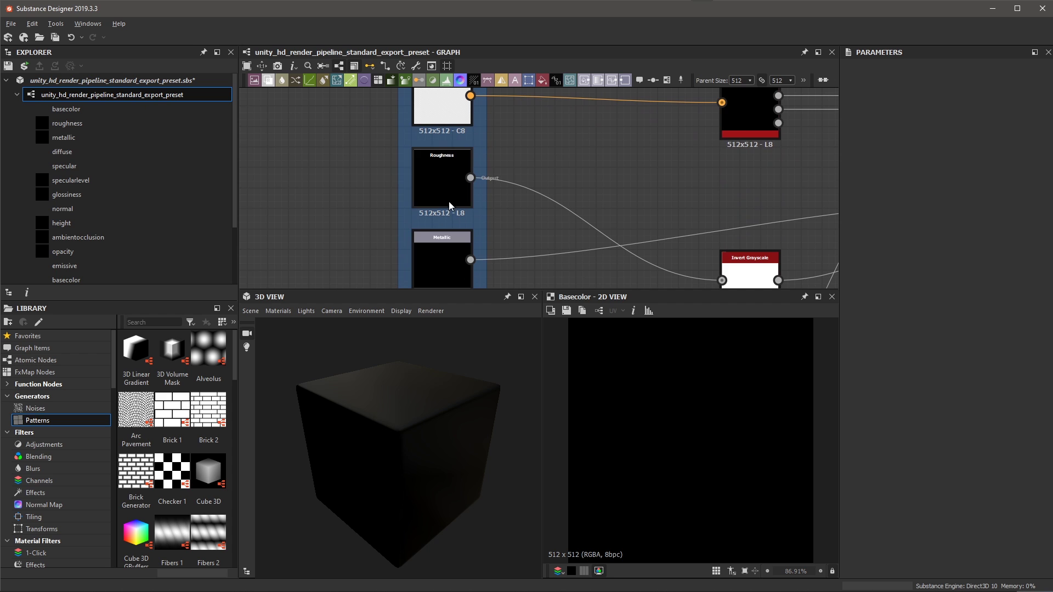
{"action": "middle_click_drag", "start_coordinate": [449, 206], "coordinate": [521, 192]}
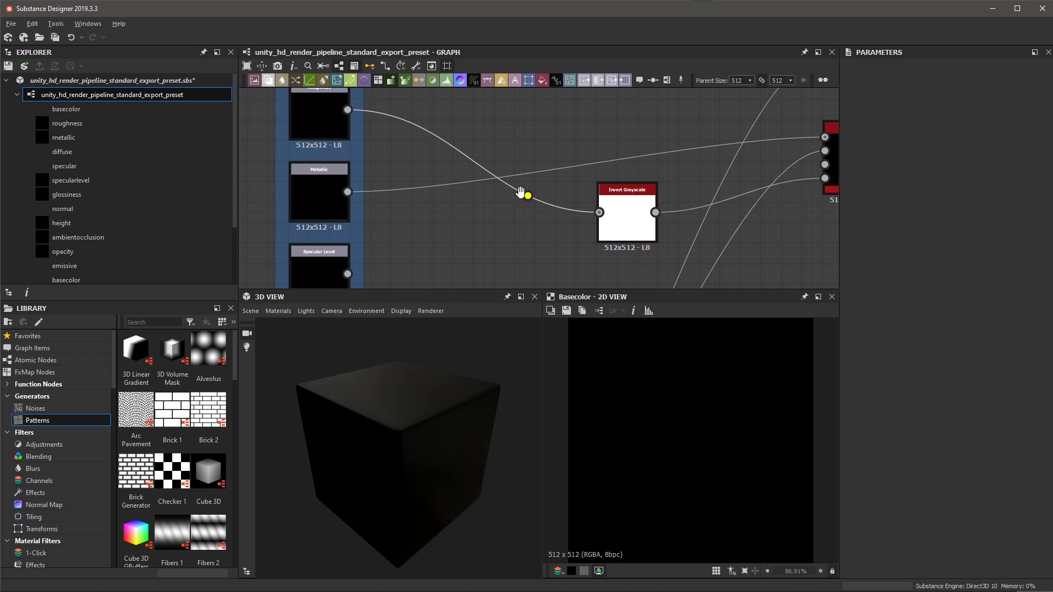
{"action": "scroll", "coordinate": [521, 192], "scroll_direction": "down", "scroll_amount": 4}
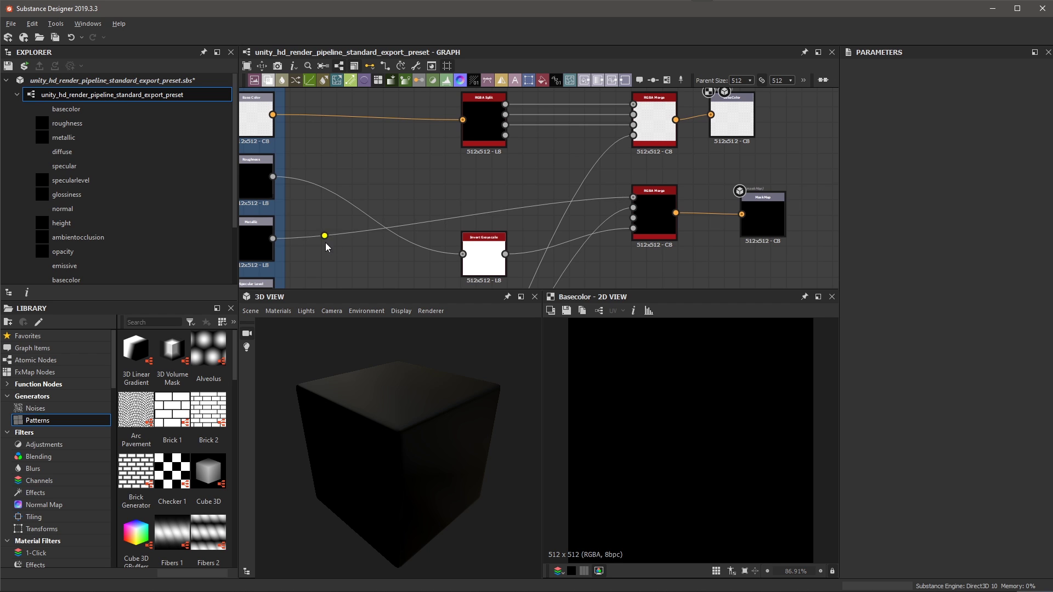
{"action": "scroll", "coordinate": [325, 238], "scroll_direction": "up", "scroll_amount": 5}
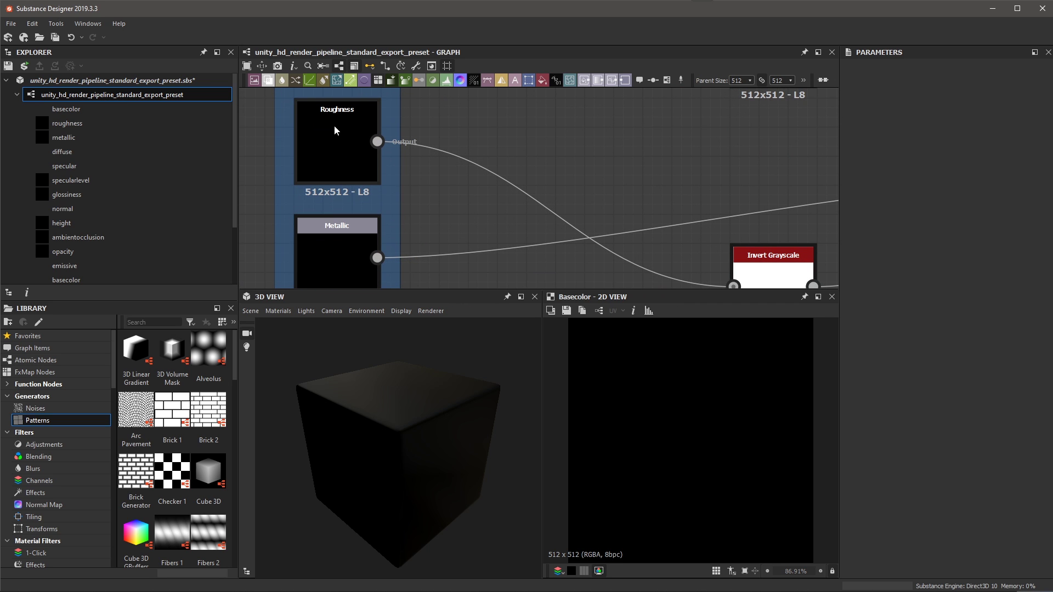
{"action": "middle_click_drag", "start_coordinate": [501, 176], "coordinate": [512, 229]}
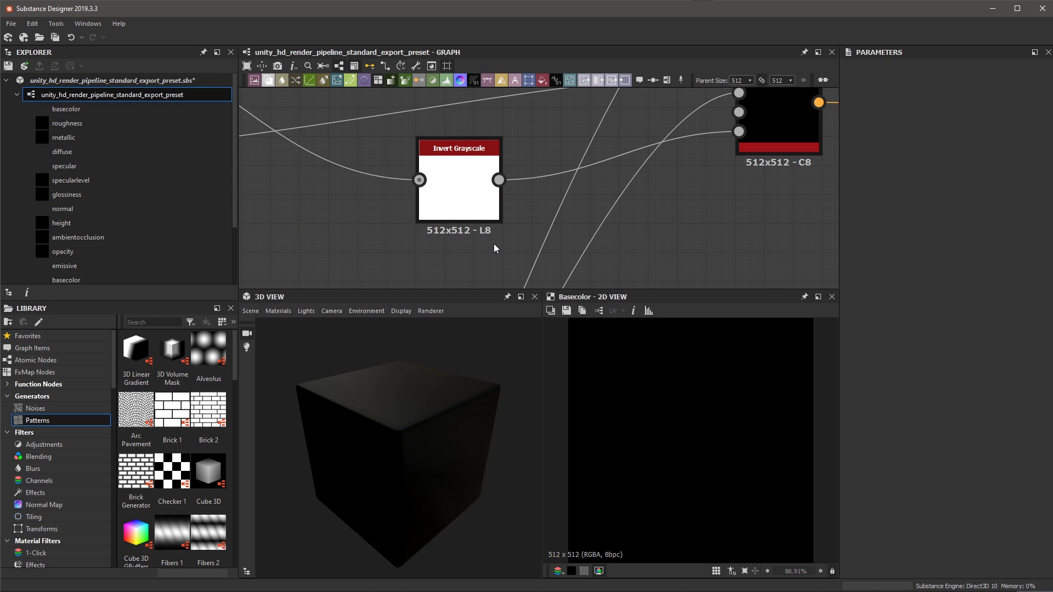
{"action": "middle_click_drag", "start_coordinate": [505, 210], "coordinate": [554, 160]}
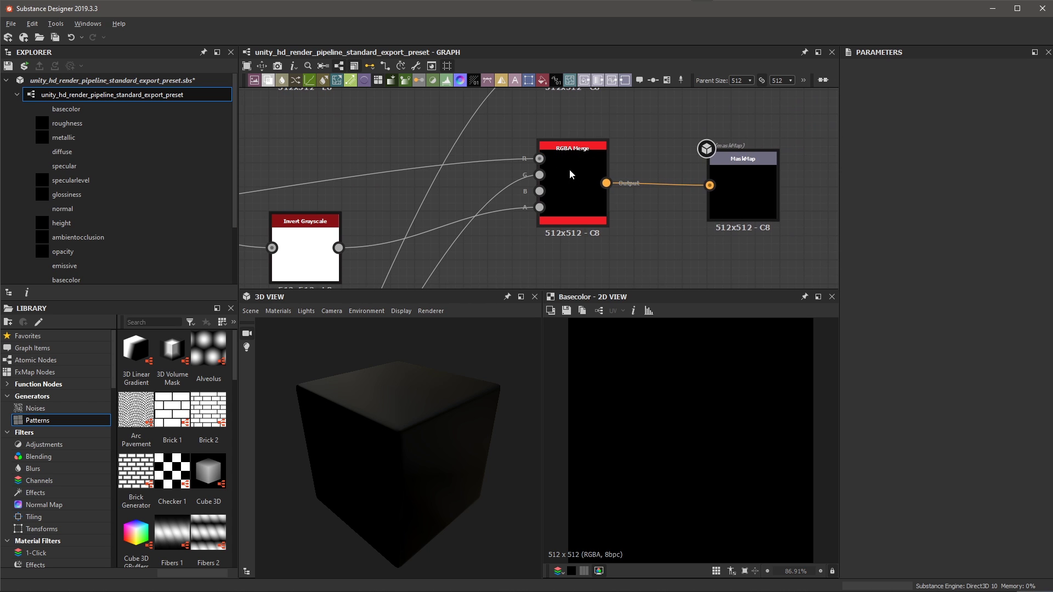
{"action": "scroll", "coordinate": [570, 181], "scroll_direction": "up", "scroll_amount": 2}
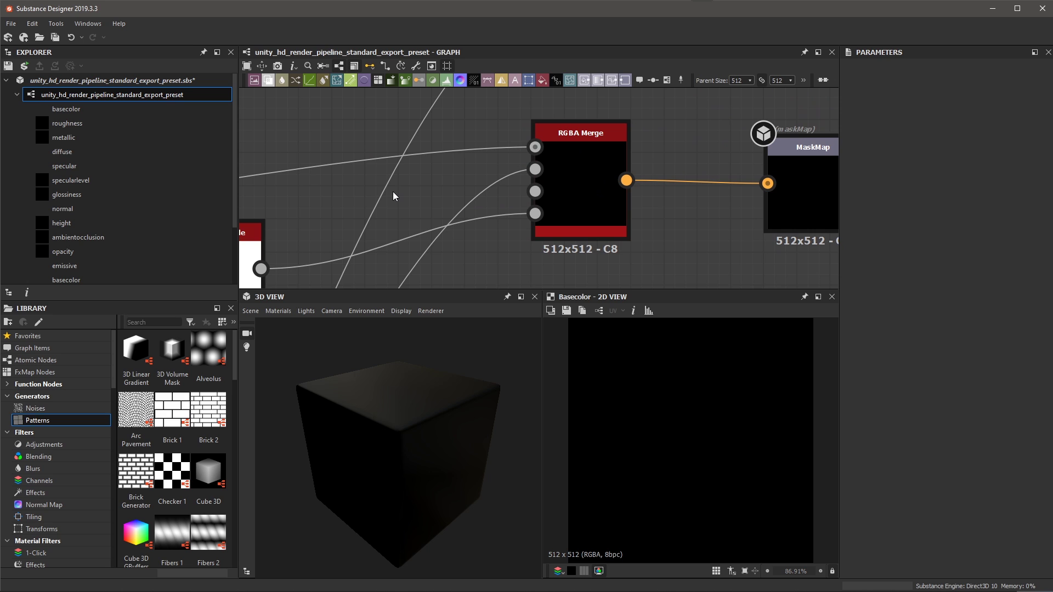
{"action": "middle_click_drag", "start_coordinate": [417, 198], "coordinate": [498, 295]}
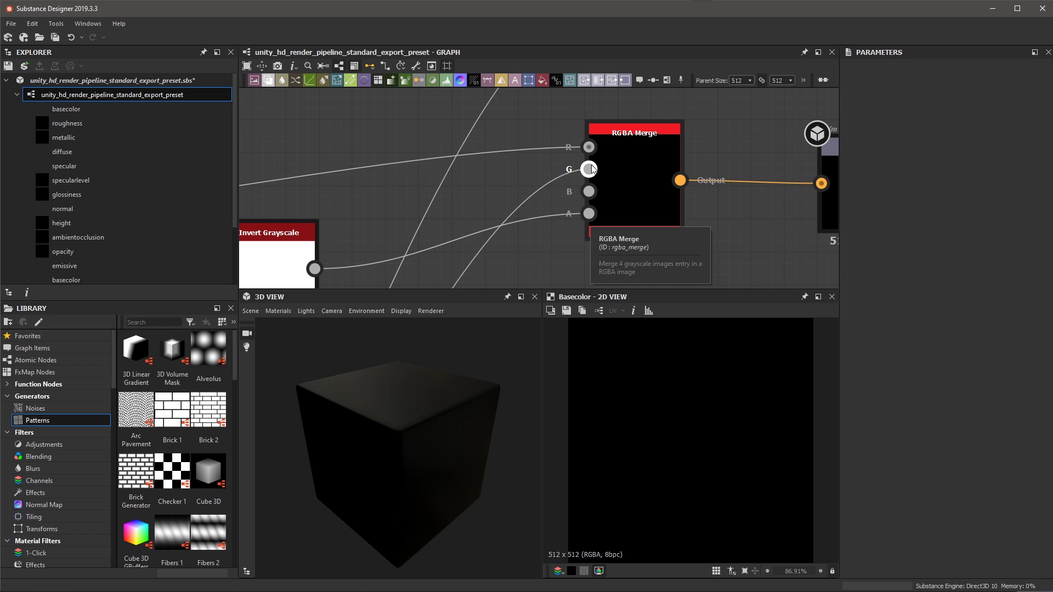
- Follow the Metallic input into the MaskMap merge, nudge the MaskMap node, then show the .sbs package properties
{"action": "left_click_drag", "start_coordinate": [589, 147], "coordinate": [658, 188]}
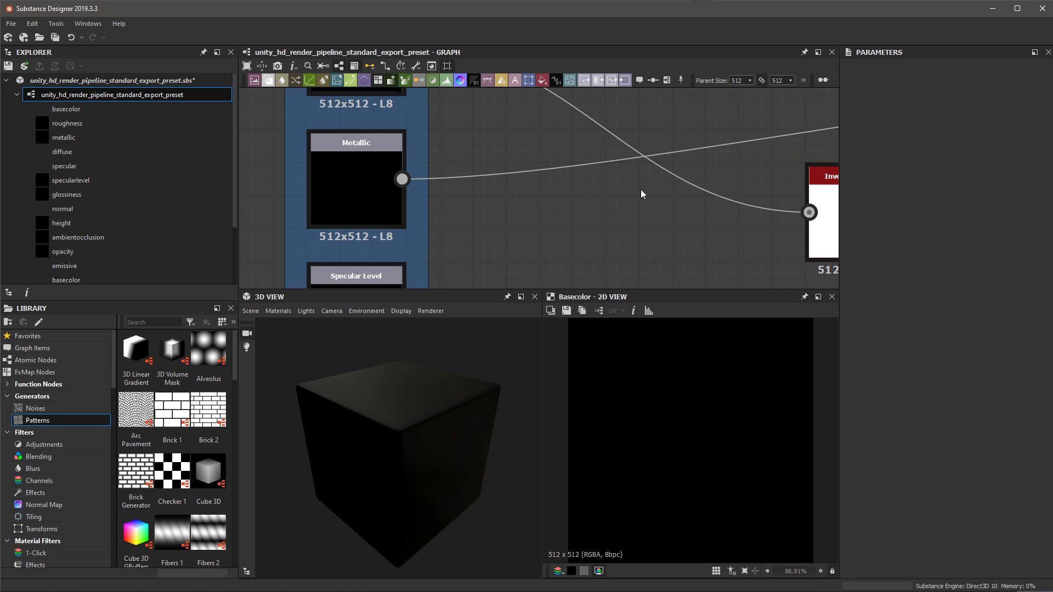
{"action": "middle_click_drag", "start_coordinate": [640, 190], "coordinate": [419, 166]}
{"action": "left_click_drag", "start_coordinate": [594, 201], "coordinate": [627, 187]}
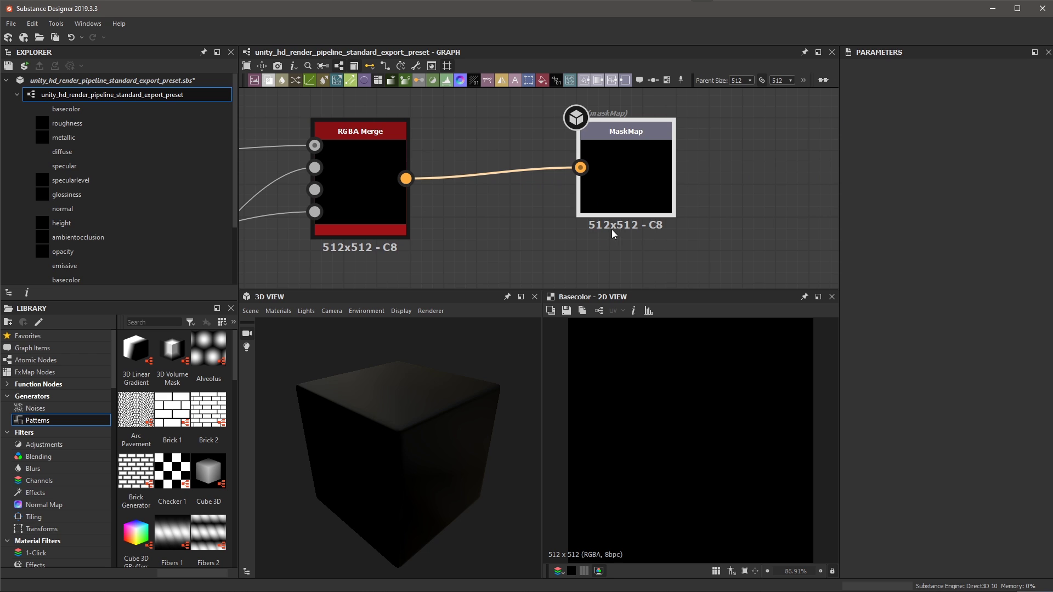
{"action": "scroll", "coordinate": [569, 214], "scroll_direction": "down", "scroll_amount": 5}
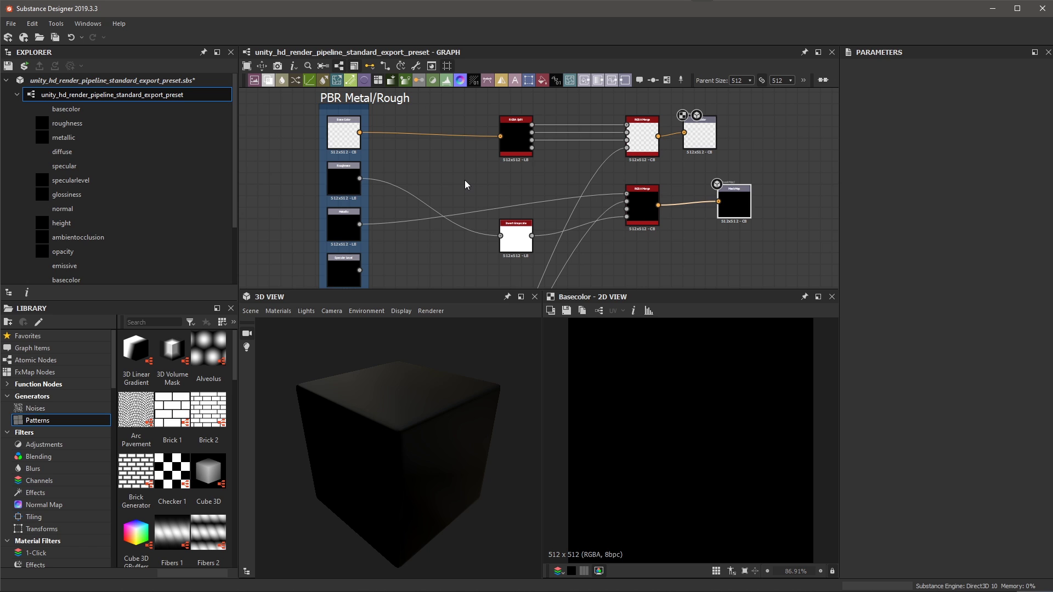
{"action": "left_click", "coordinate": [44, 80]}
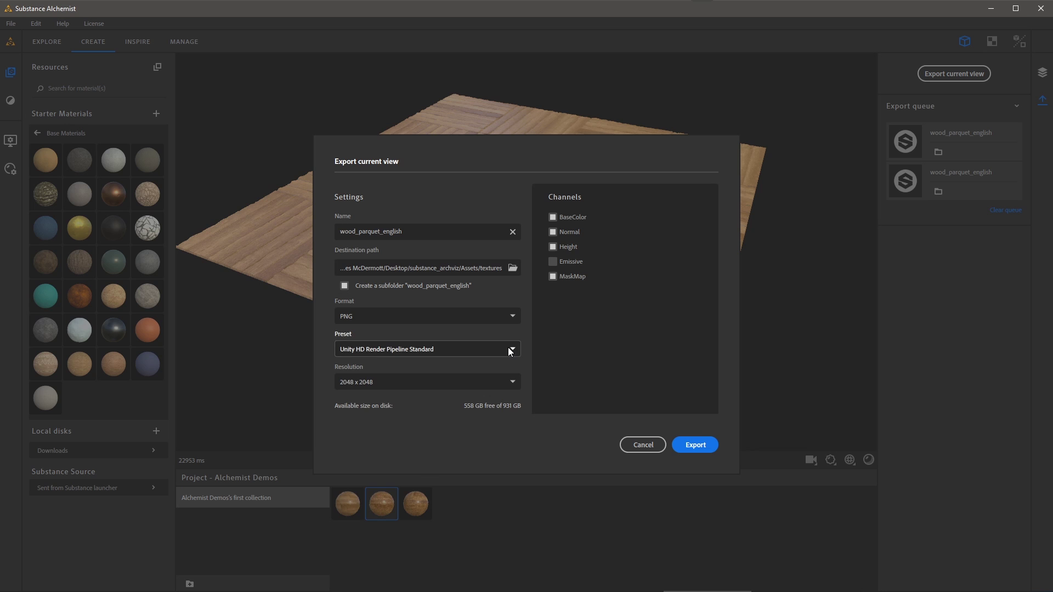
{"action": "left_click", "coordinate": [513, 349]}
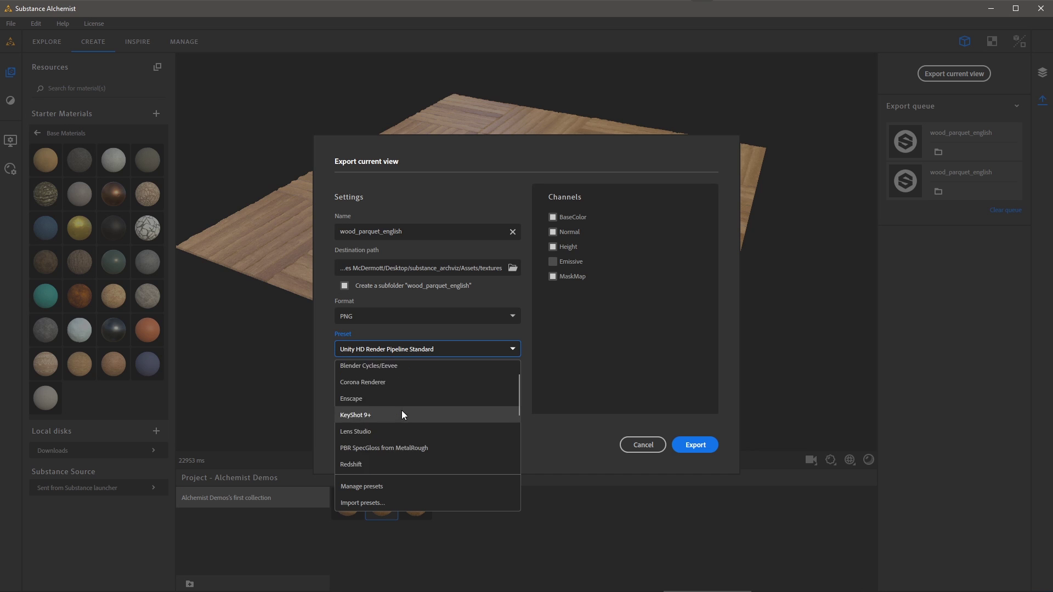
{"action": "scroll", "coordinate": [394, 438], "scroll_direction": "down", "scroll_amount": 1}
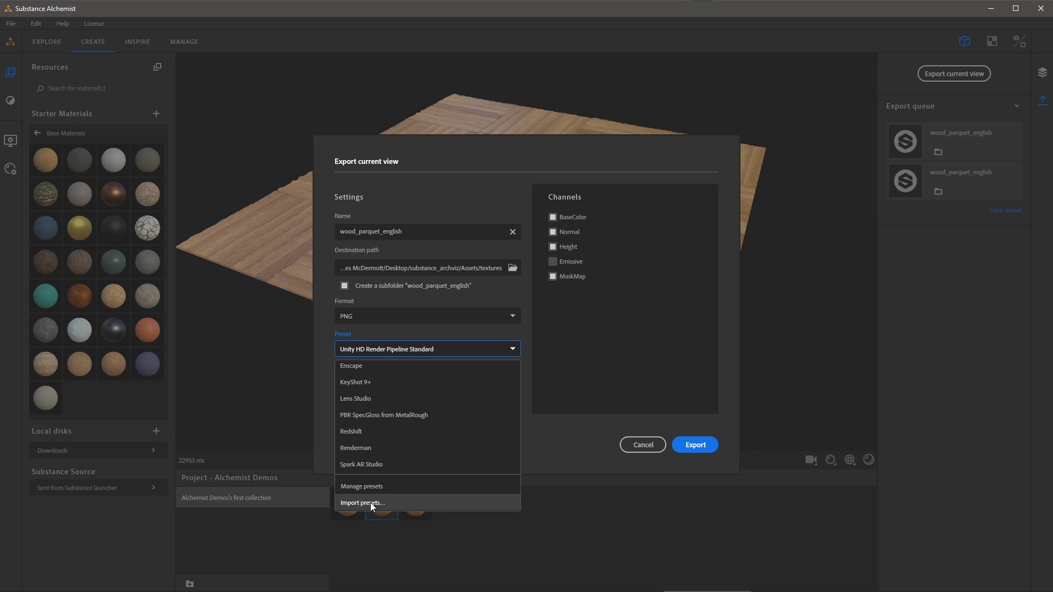
{"action": "left_click", "coordinate": [372, 485]}
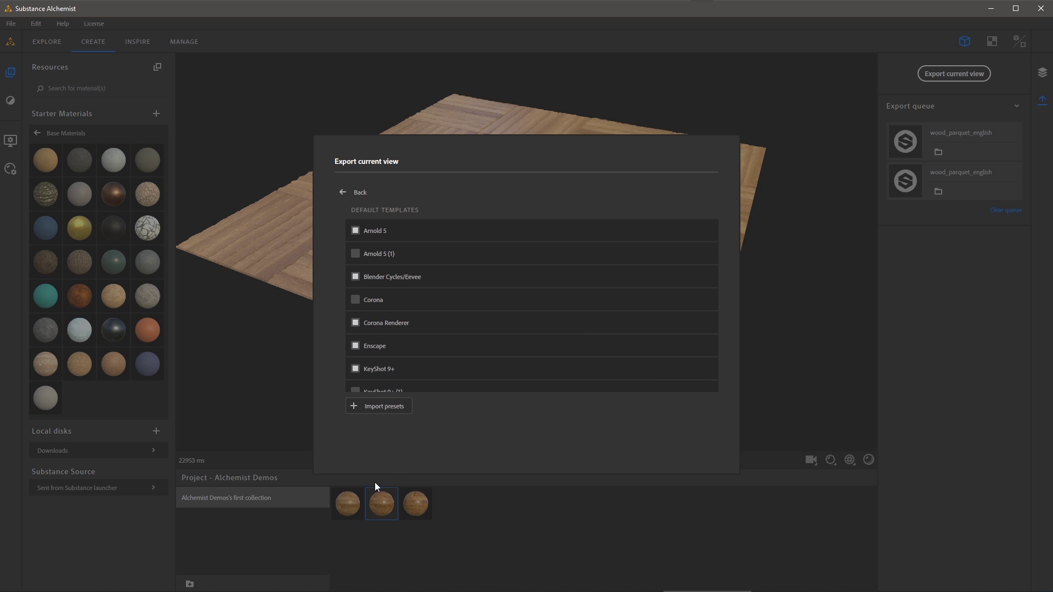
{"action": "left_click", "coordinate": [353, 406]}
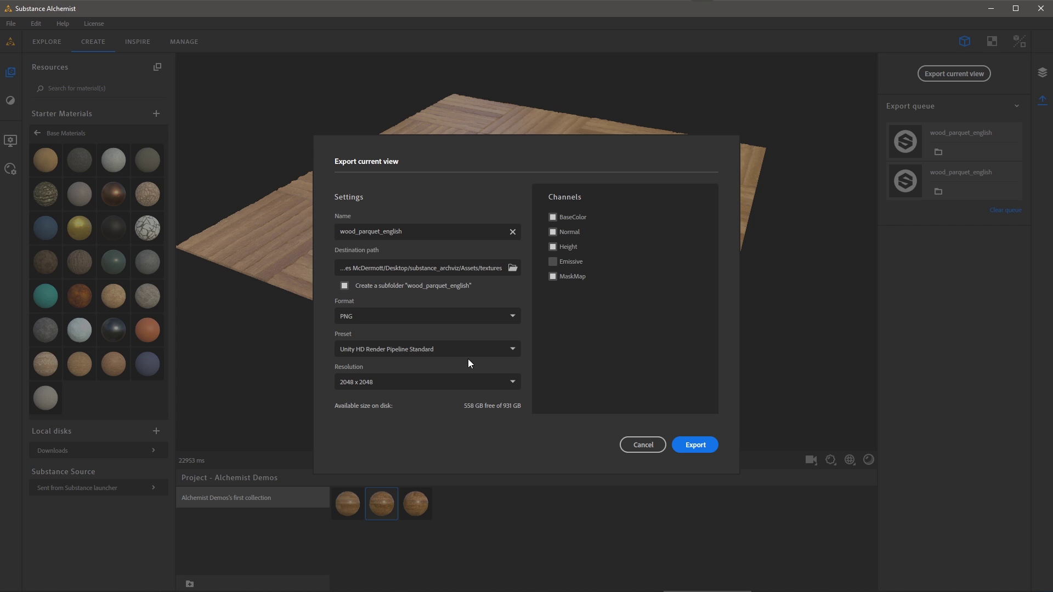
{"action": "left_click", "coordinate": [513, 315]}
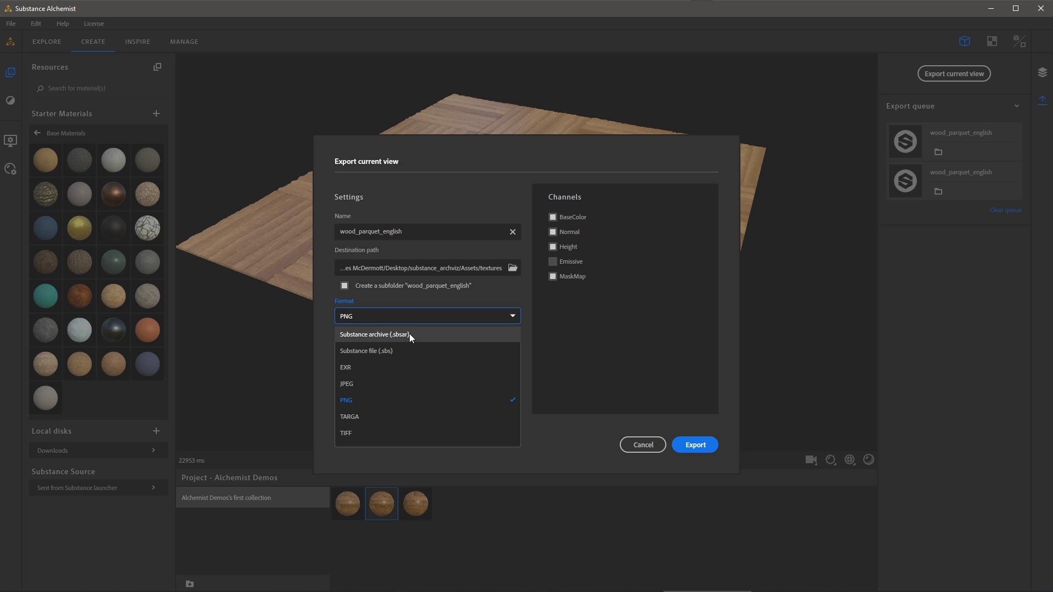
{"action": "left_click", "coordinate": [553, 437]}
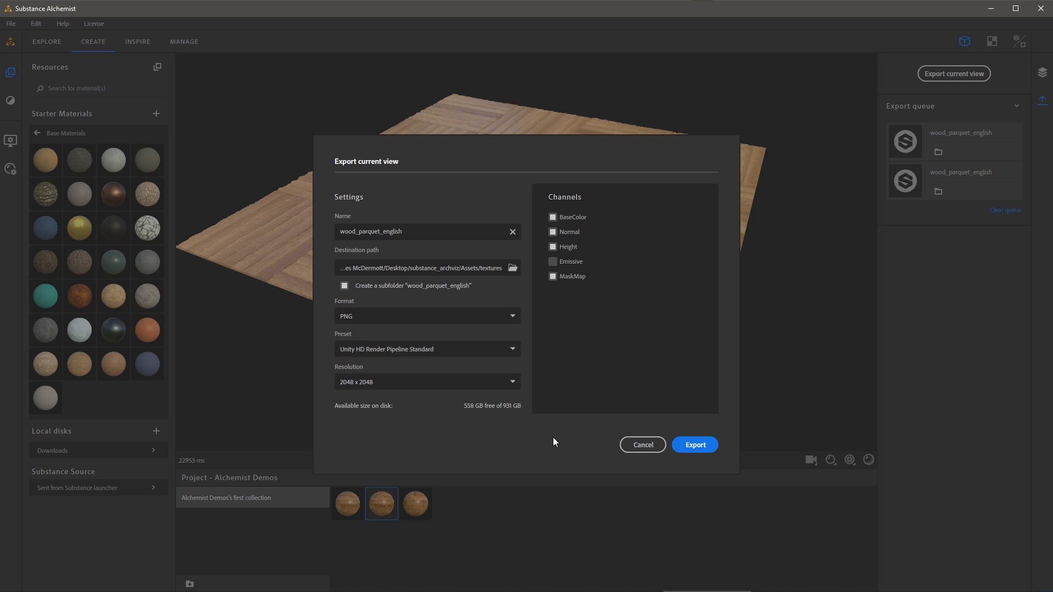
{"action": "left_click", "coordinate": [371, 349]}
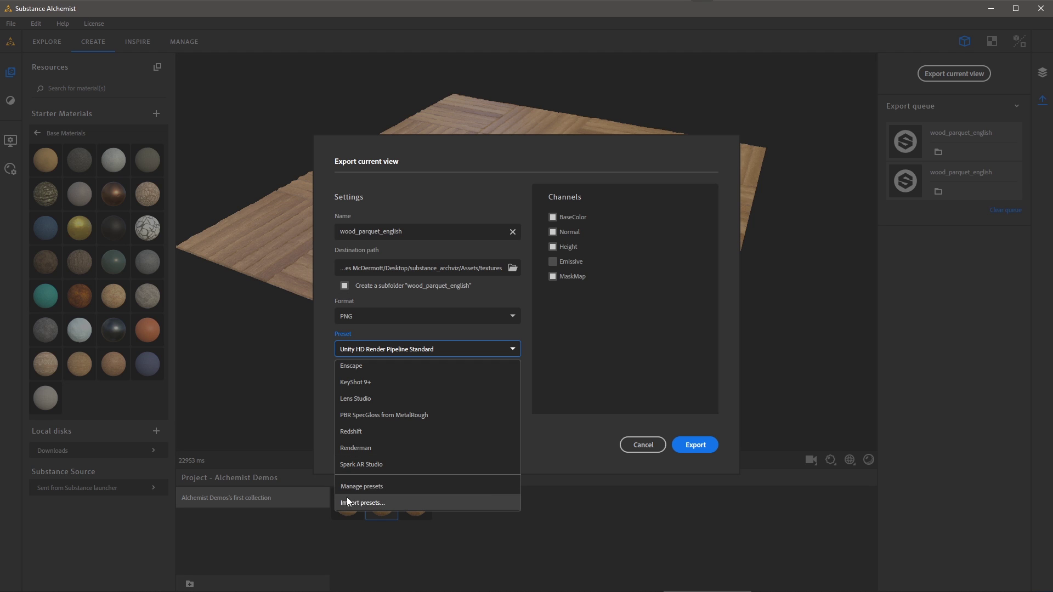
{"action": "left_click", "coordinate": [549, 453]}
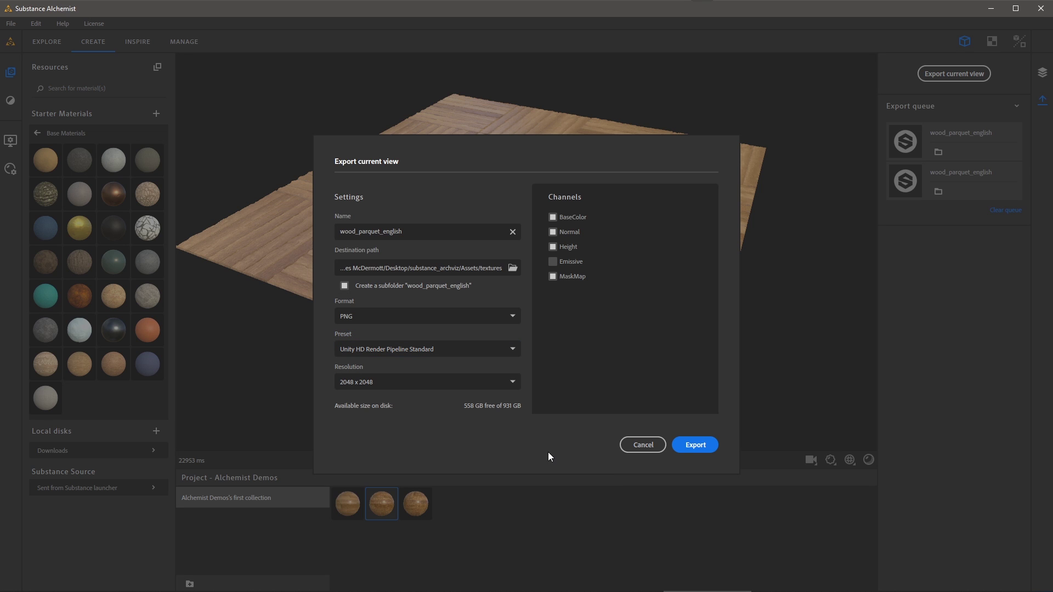